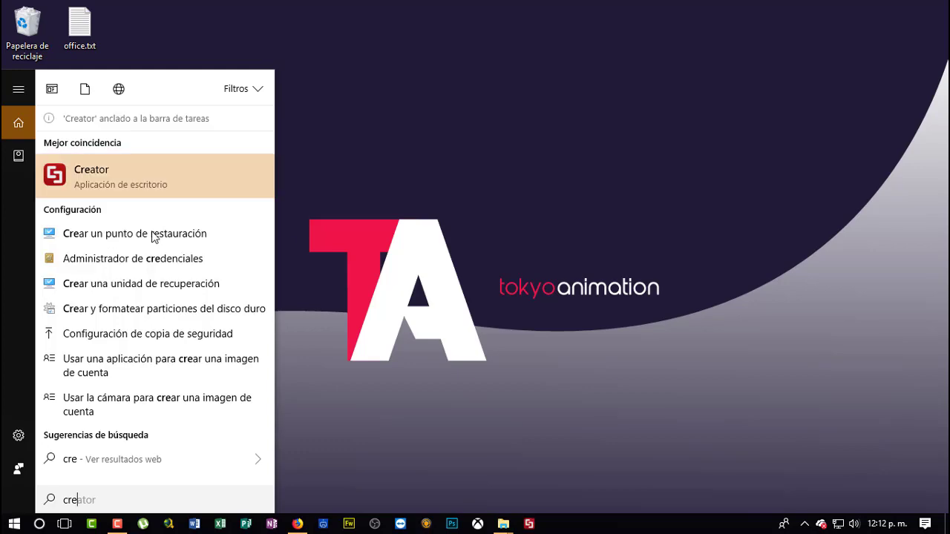
# Launch Creator and start a new project from the projects section
pyautogui.click(549, 261)
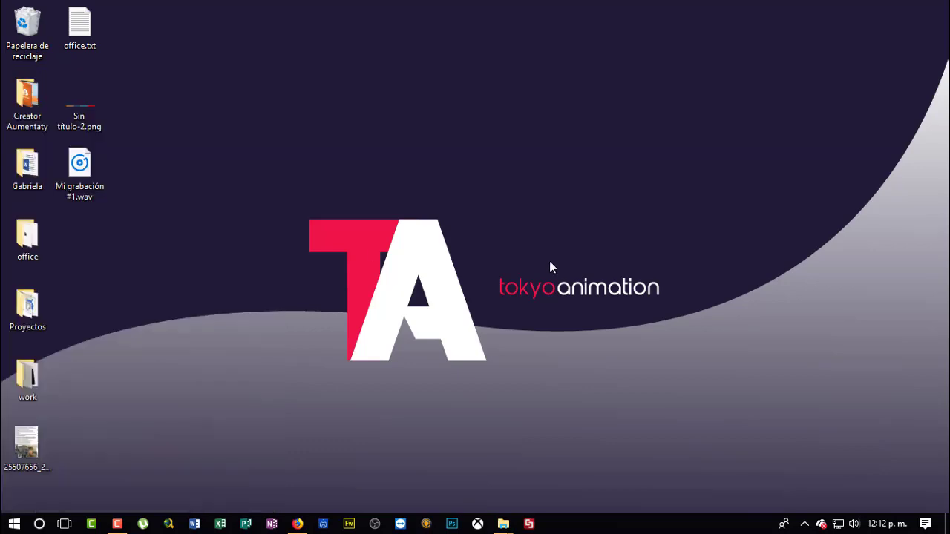
pyautogui.click(528, 524)
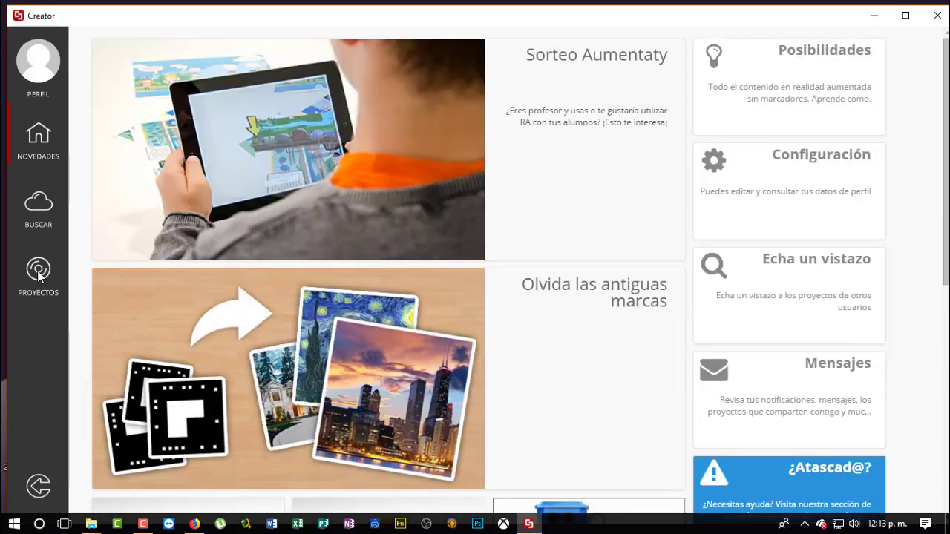
pyautogui.click(39, 273)
pyautogui.click(166, 220)
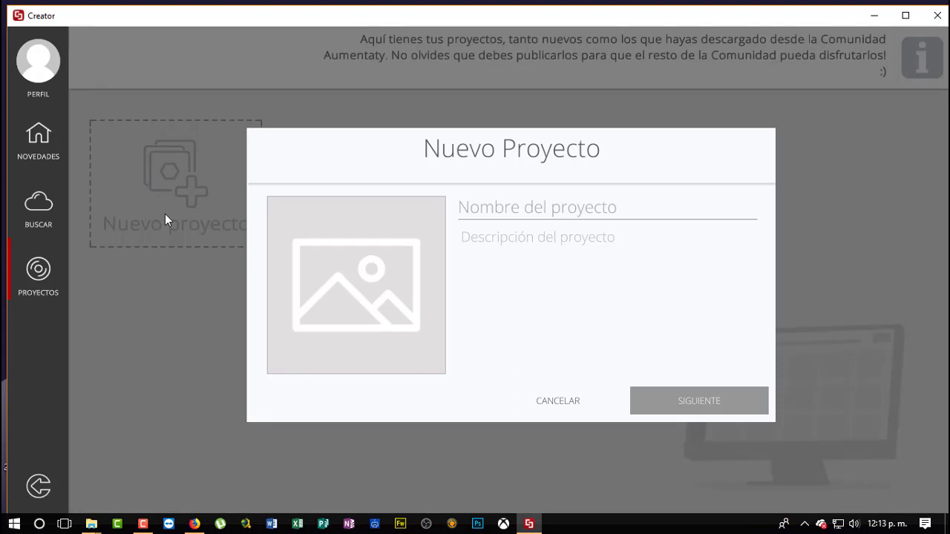
# Name the new project "Proyecto 1" and enter "Prueba" as its description
pyautogui.click(517, 211)
pyautogui.write('Pr')
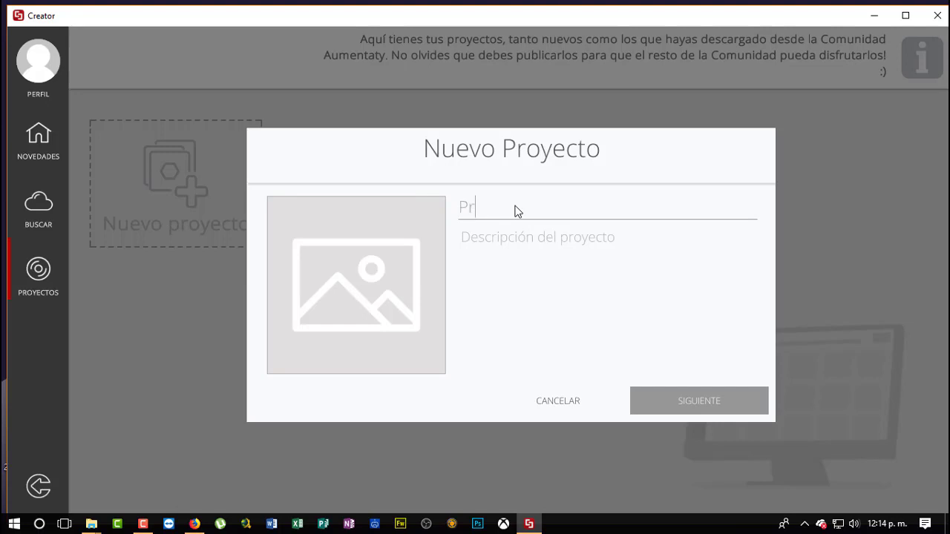
pyautogui.write('oyecto 1')
pyautogui.click(523, 247)
pyautogui.write('Pu')
pyautogui.press('BackSpace')
pyautogui.write('r')
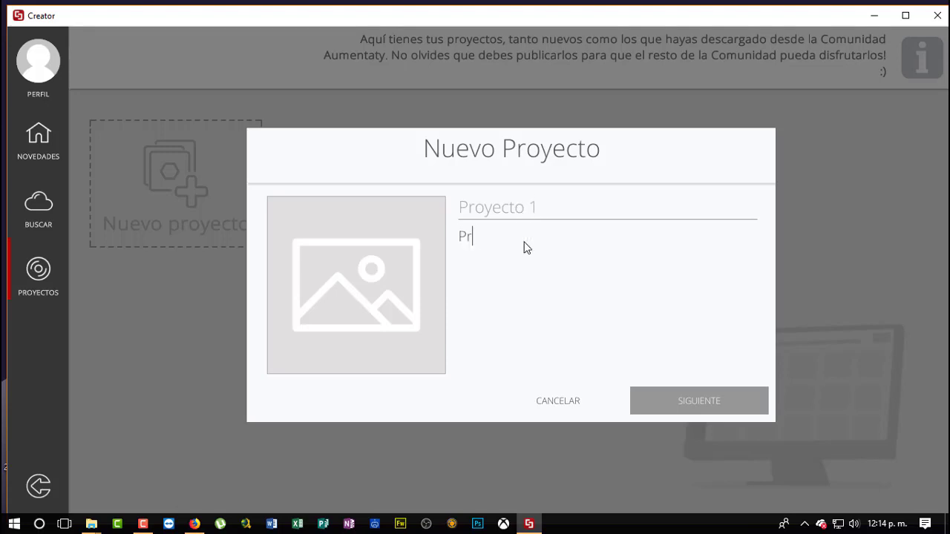
pyautogui.write('ueba')
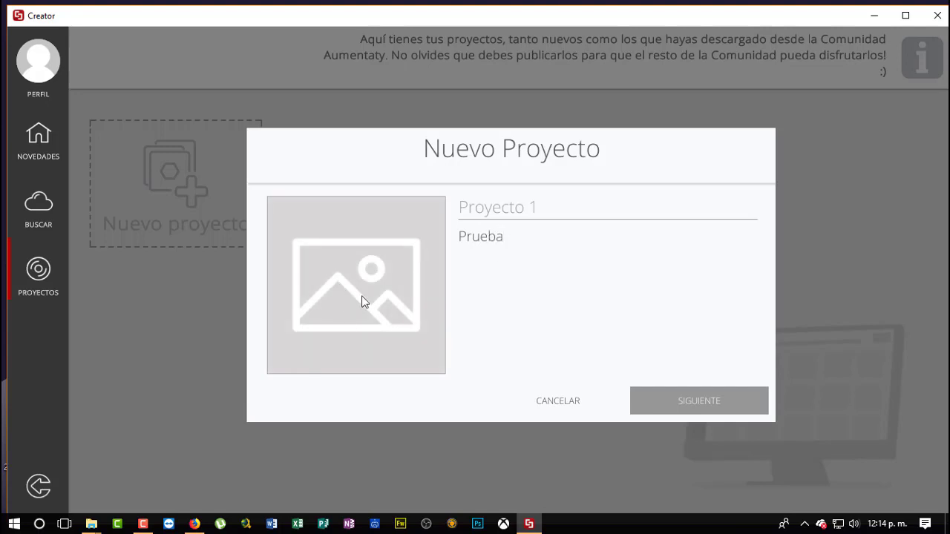
# In Adobe Fireworks, open the recent file face_tkcomics_icon_1_p.fw.png and change the caption inside the brackets from COMICS to CREATOR
pyautogui.click(406, 529)
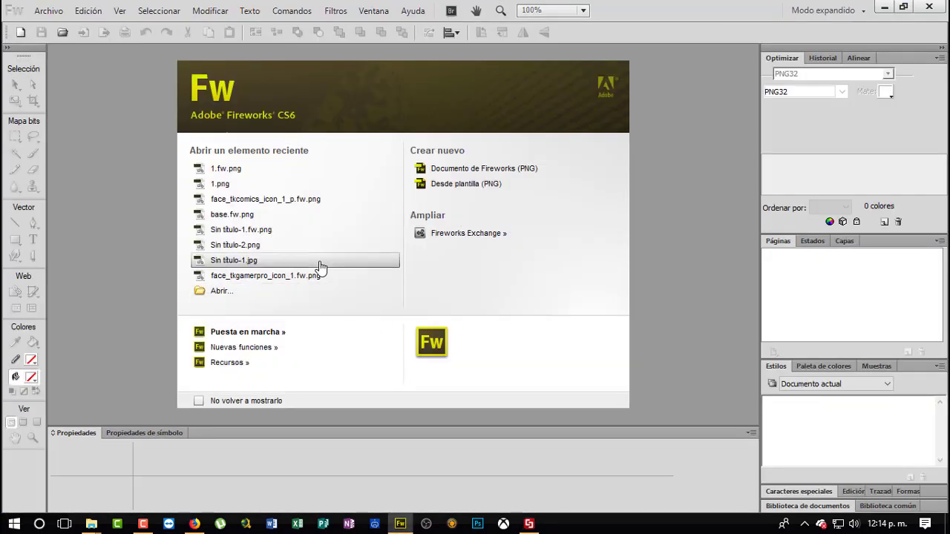
pyautogui.click(296, 200)
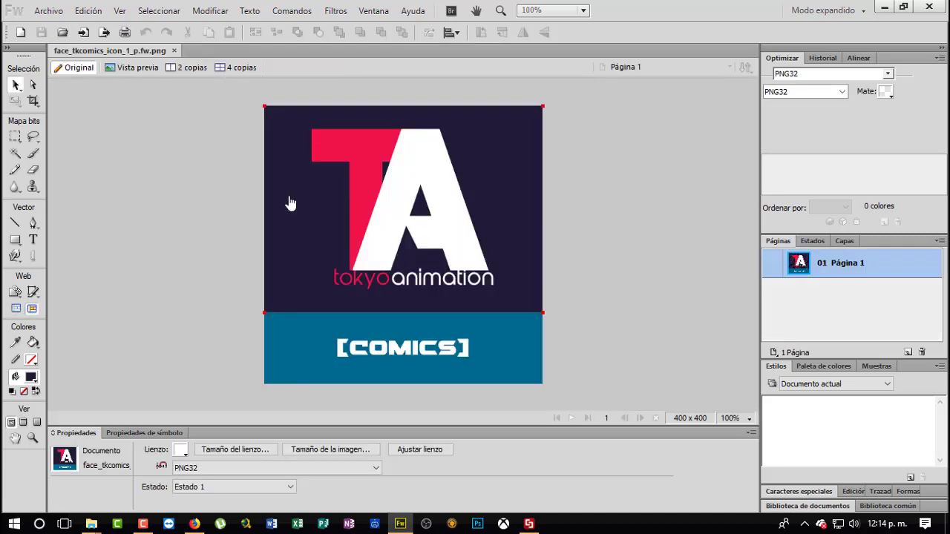
pyautogui.doubleClick(408, 352)
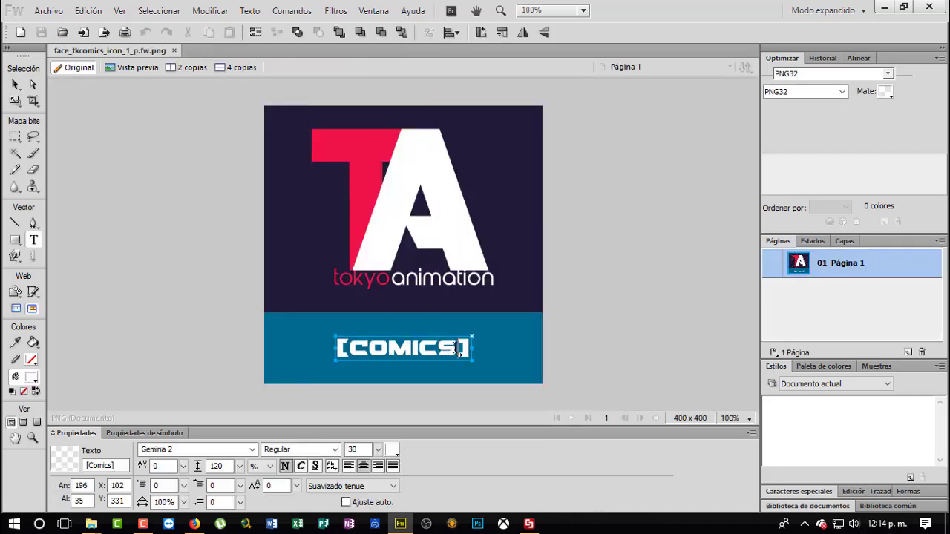
pyautogui.press('BackSpace')
pyautogui.press('BackSpace')
pyautogui.press('BackSpace')
pyautogui.press('BackSpace')
pyautogui.press('BackSpace')
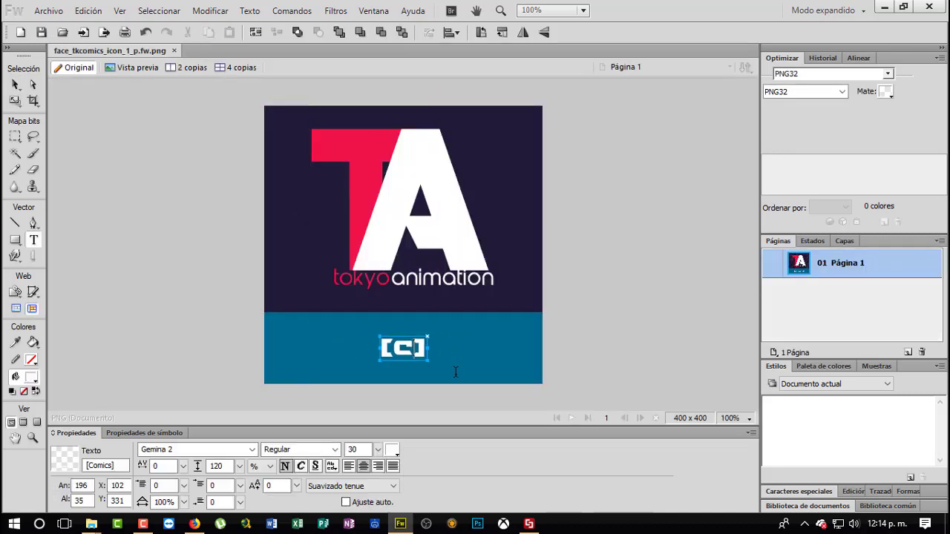
pyautogui.write('REATOR')
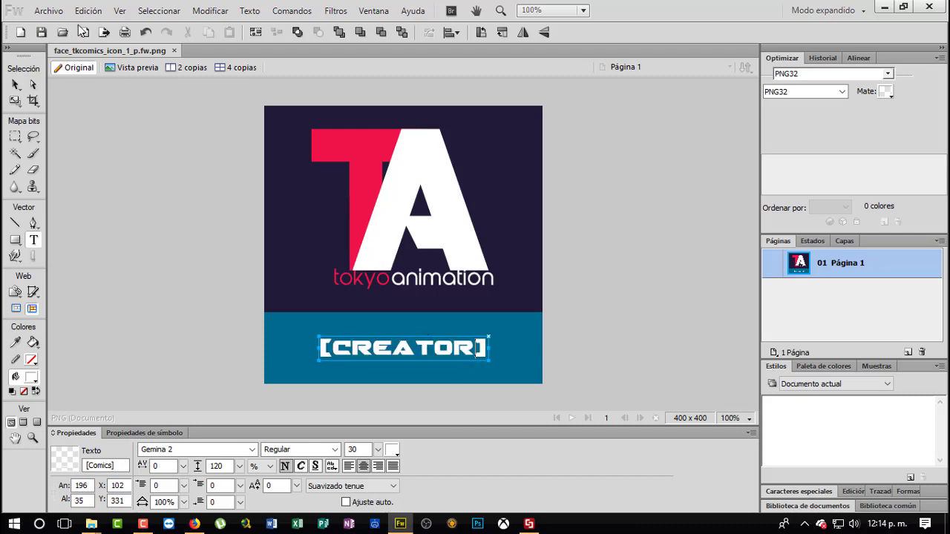
# Save the edited icon under the new name face_creator_icon_1_p.fw.png in the iconos folder
pyautogui.click(49, 10)
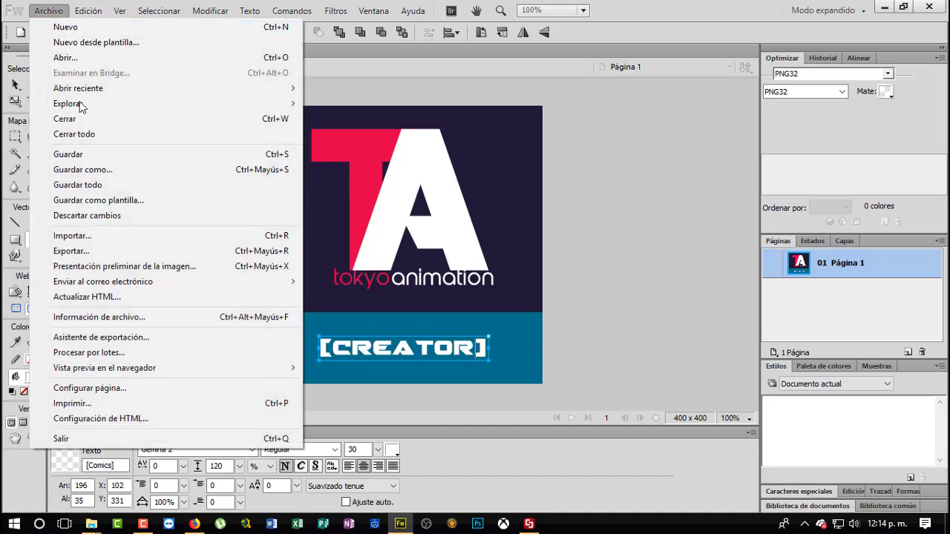
pyautogui.click(93, 170)
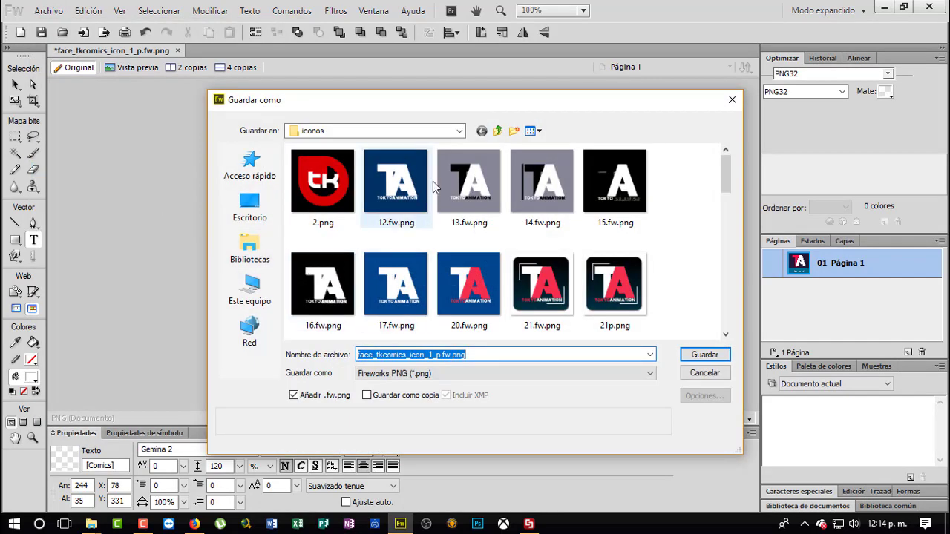
pyautogui.click(407, 355)
pyautogui.press('BackSpace')
pyautogui.press('BackSpace')
pyautogui.press('BackSpace')
pyautogui.press('BackSpace')
pyautogui.press('BackSpace')
pyautogui.press('BackSpace')
pyautogui.press('BackSpace')
pyautogui.press('BackSpace')
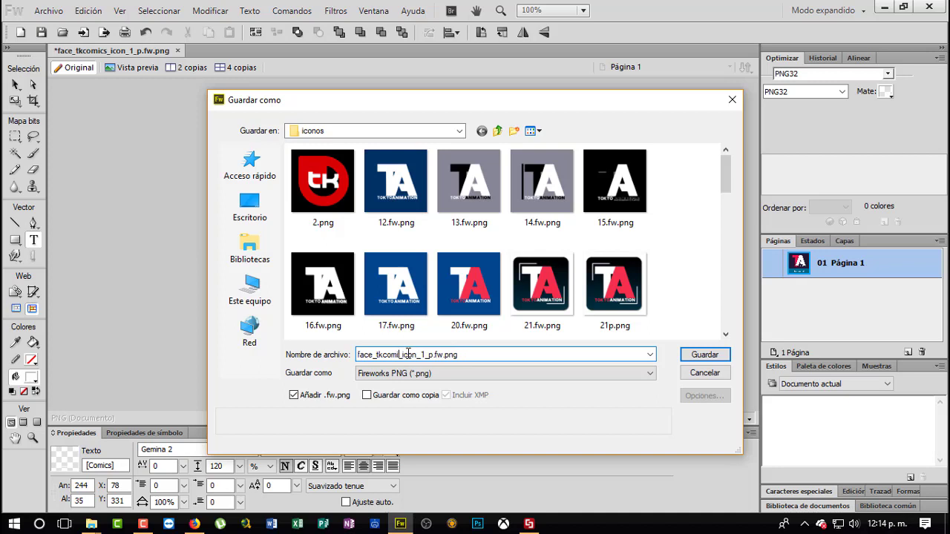
pyautogui.write('creator')
pyautogui.click(702, 355)
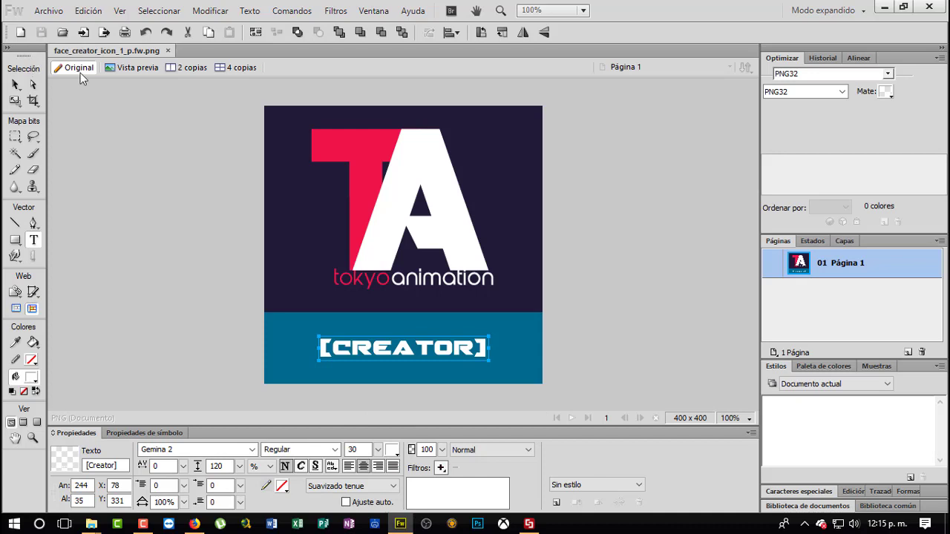
# Save the icon to the desktop in JPEG format as face_creator_icon_1_p.jpg
pyautogui.click(401, 526)
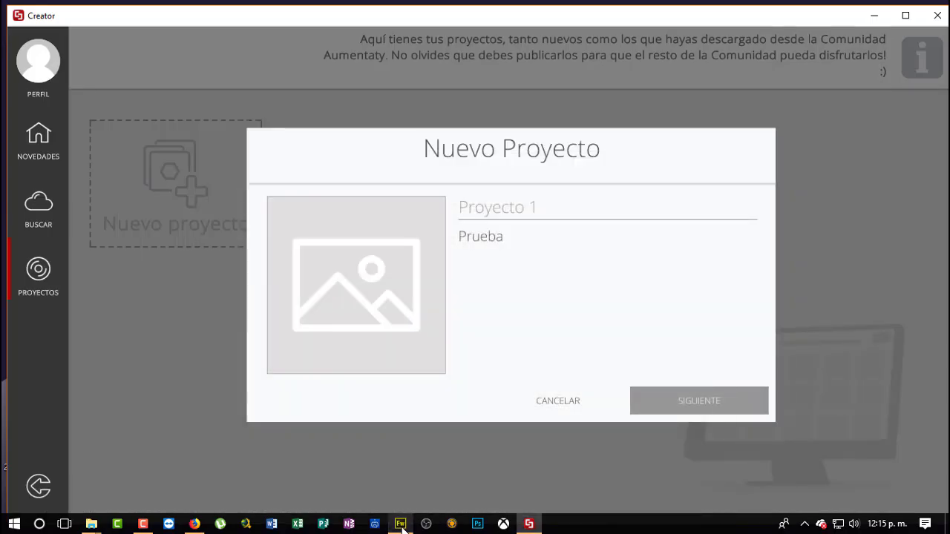
pyautogui.click(401, 525)
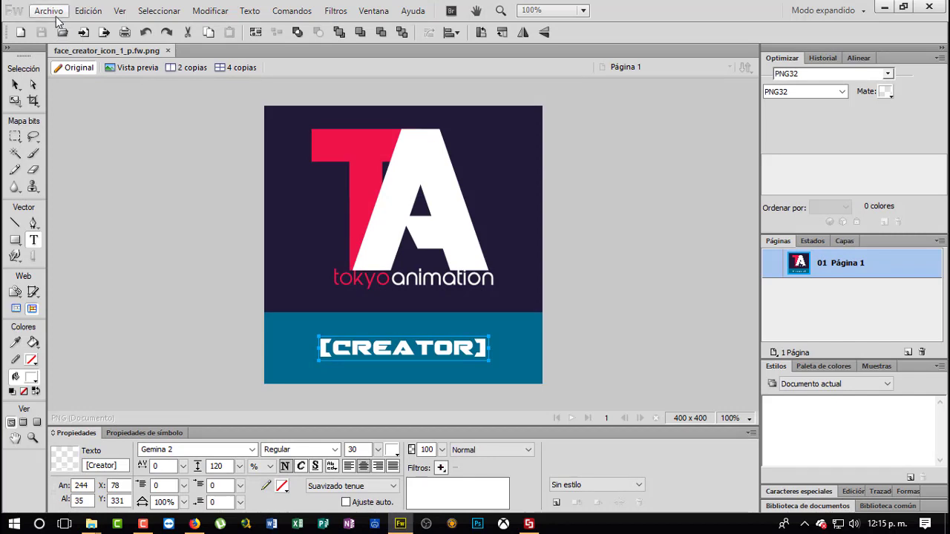
pyautogui.click(52, 12)
pyautogui.click(120, 170)
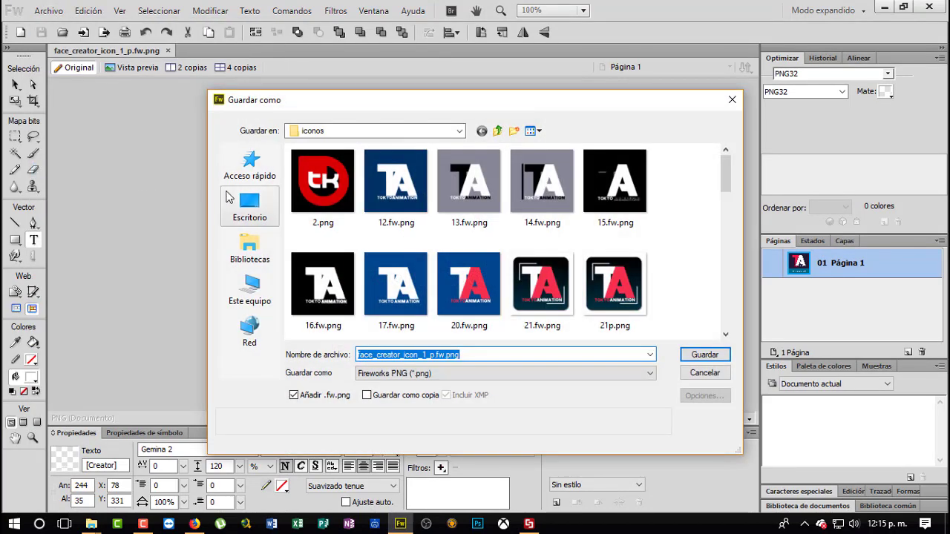
pyautogui.click(230, 199)
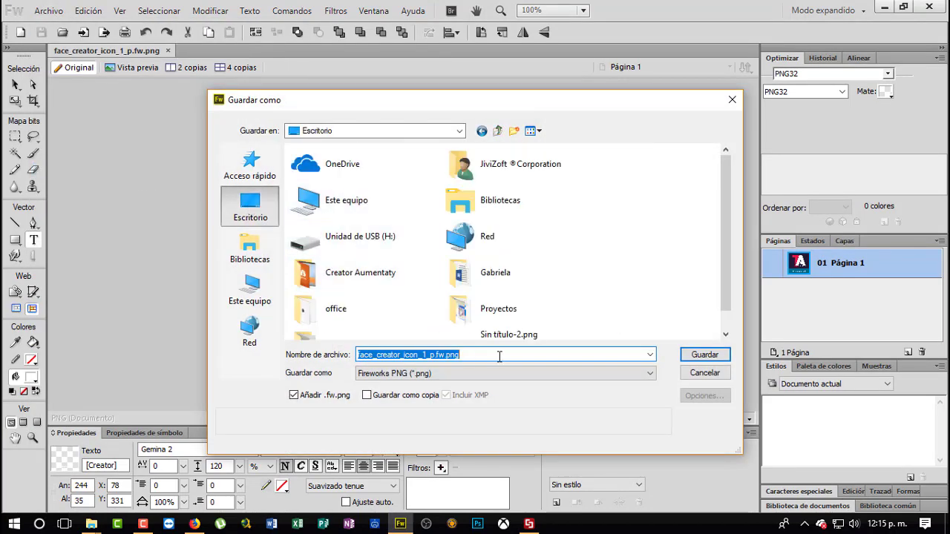
pyautogui.click(470, 374)
pyautogui.click(446, 445)
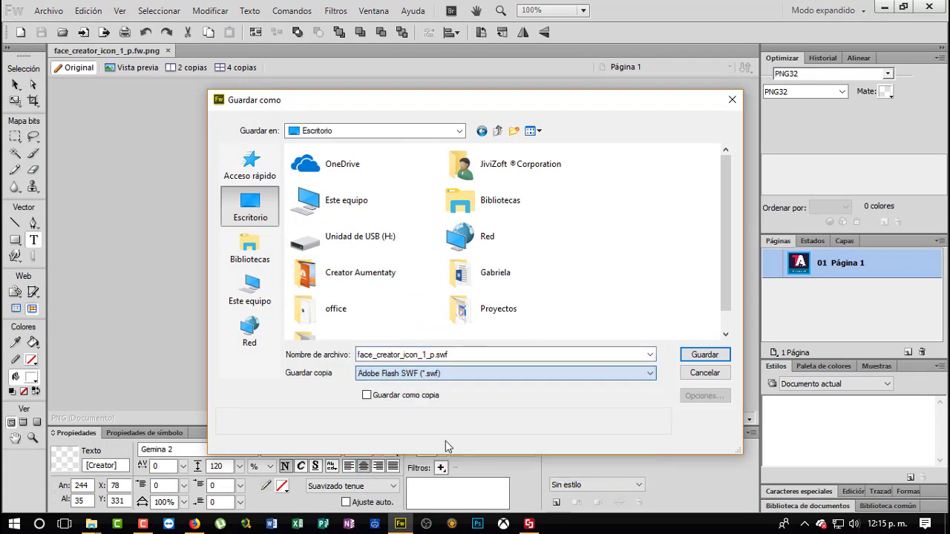
pyautogui.click(480, 374)
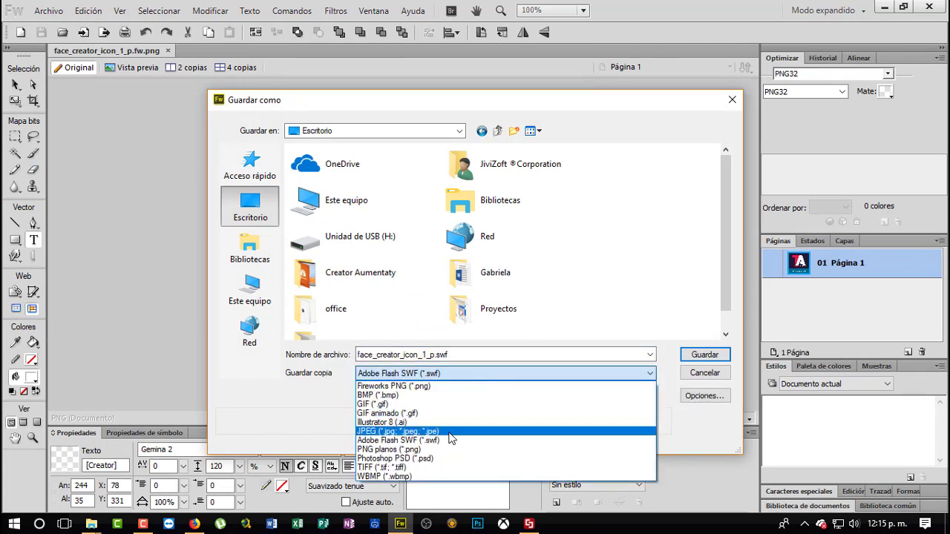
pyautogui.click(449, 432)
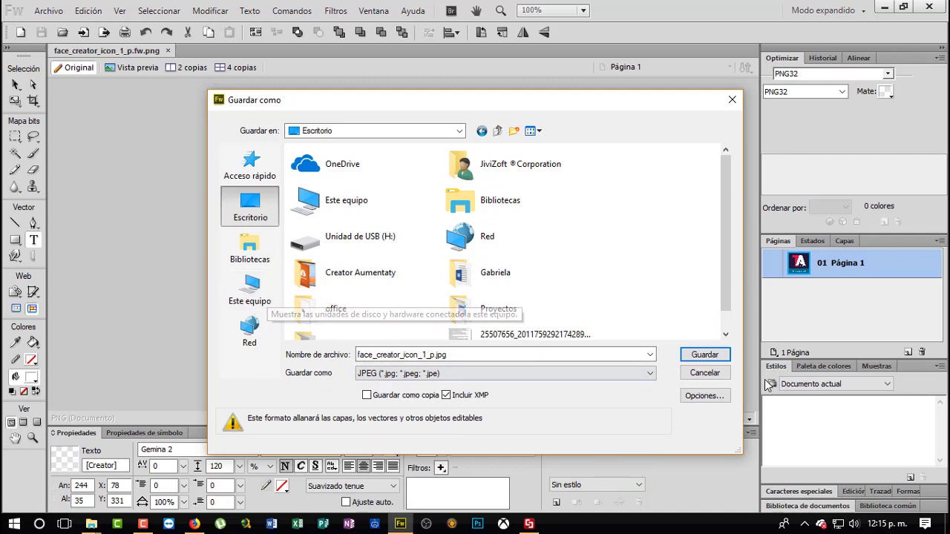
pyautogui.click(705, 353)
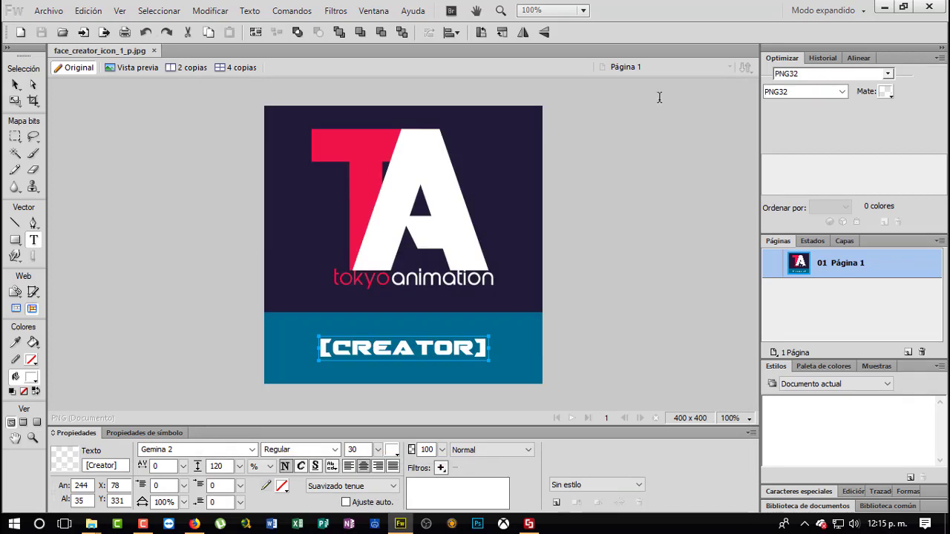
# Back in Creator, use face_creator_icon_1_p.jpg from the desktop as the project image and create the project
pyautogui.click(884, 7)
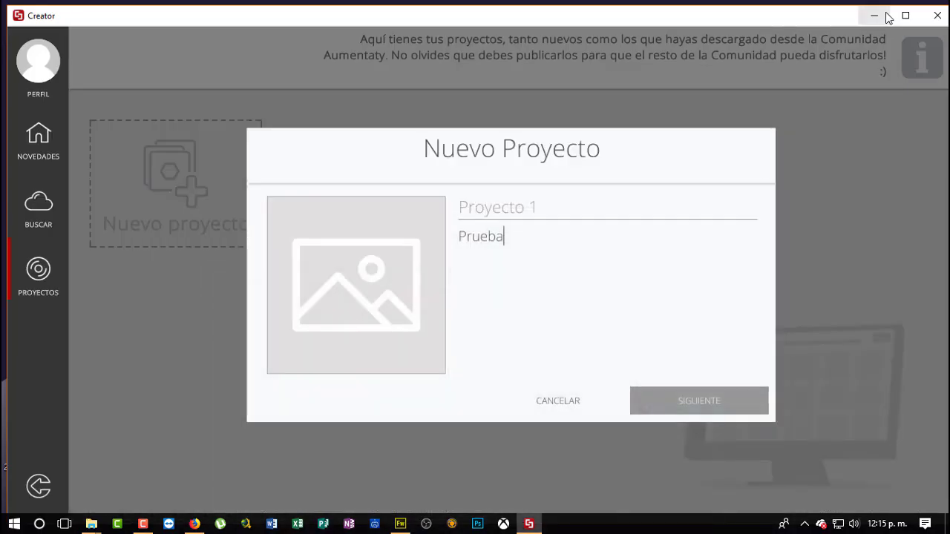
pyautogui.click(407, 313)
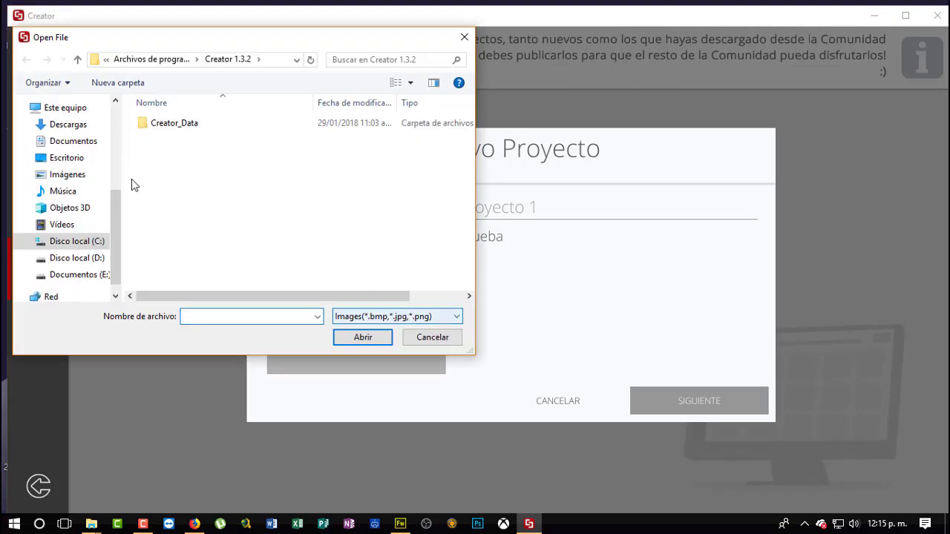
pyautogui.click(78, 159)
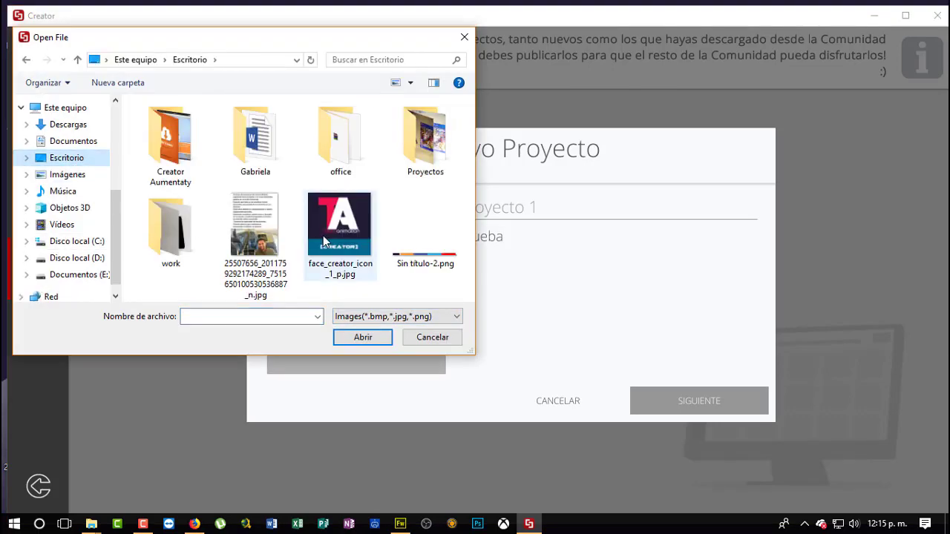
pyautogui.doubleClick(338, 226)
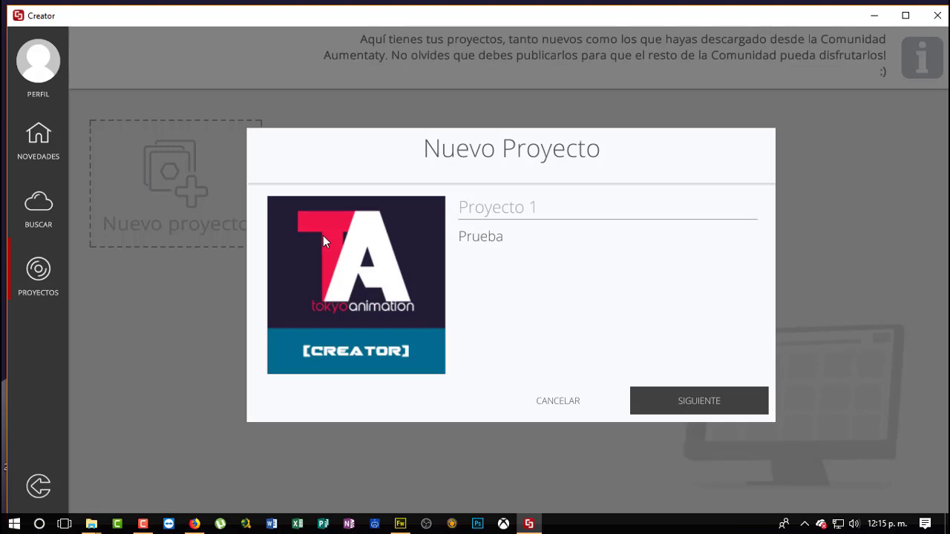
pyautogui.click(688, 405)
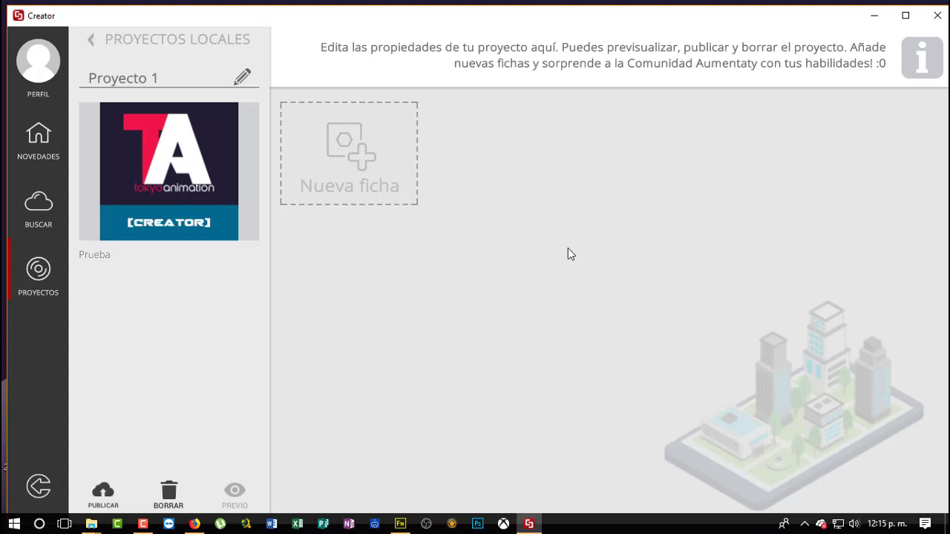
# Start a new ficha with "Prueba" as both title and description, and choose Marcador as its trigger type
pyautogui.click(354, 172)
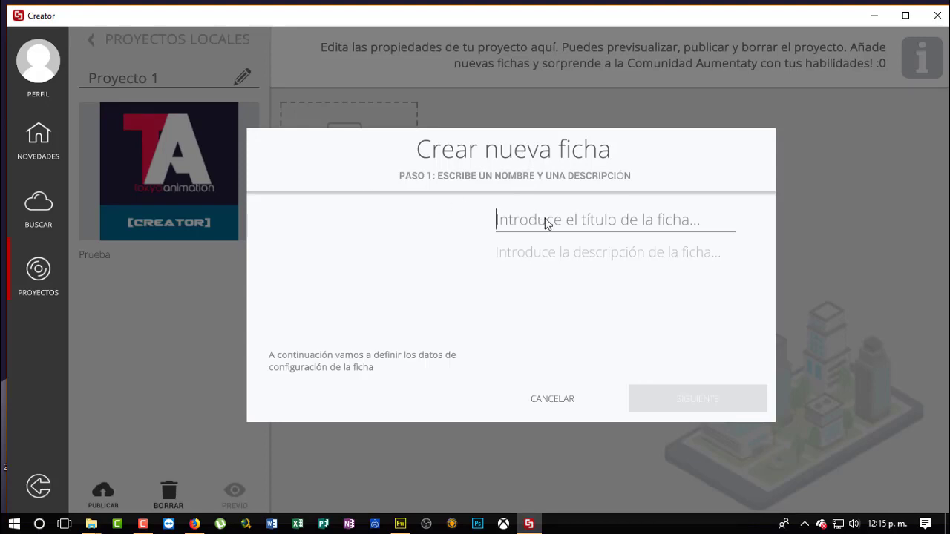
pyautogui.write('Prue')
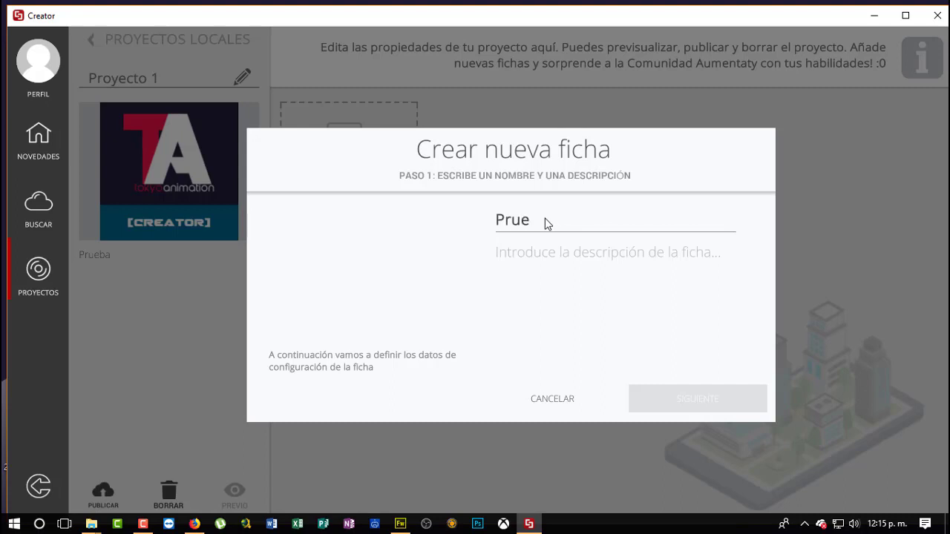
pyautogui.write('ba')
pyautogui.doubleClick(547, 221)
pyautogui.hotkey('ctrl', 'c')
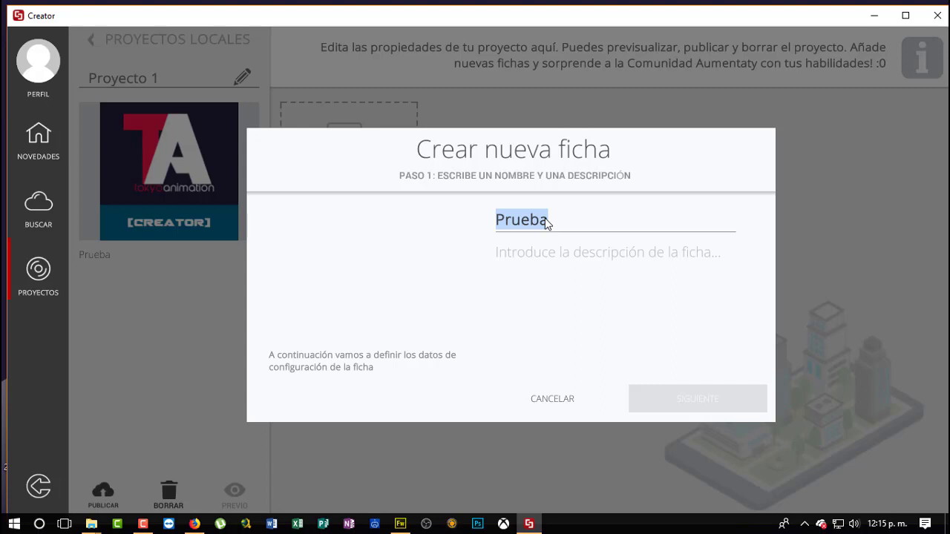
pyautogui.click(547, 221)
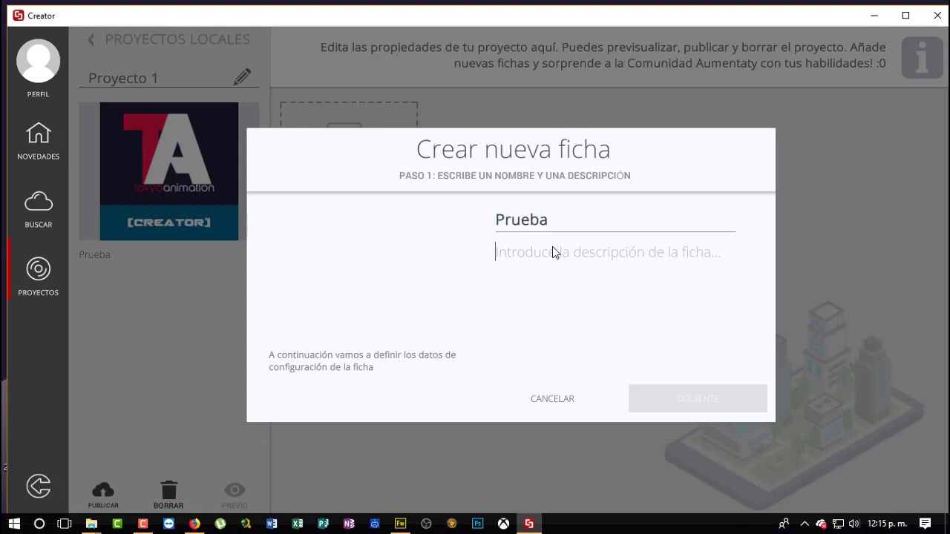
pyautogui.hotkey('ctrl', 'v')
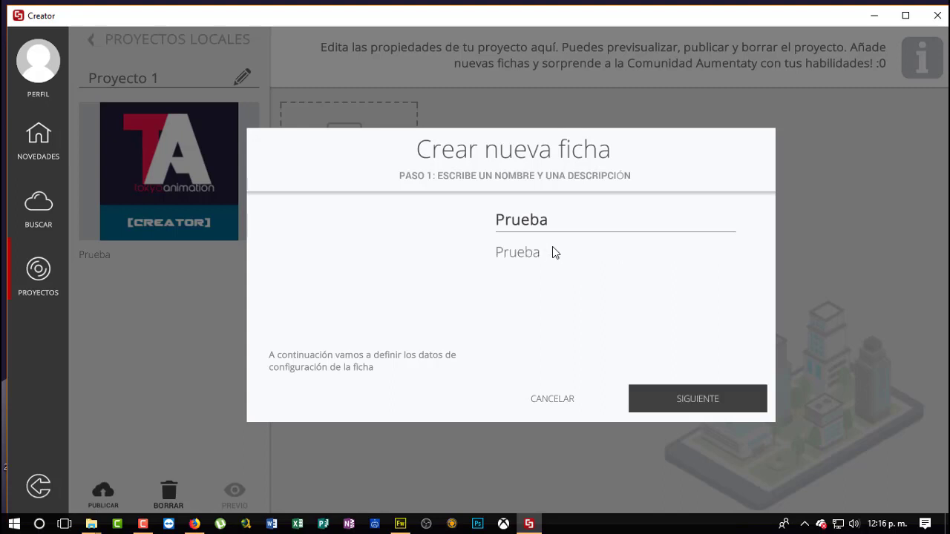
pyautogui.click(696, 397)
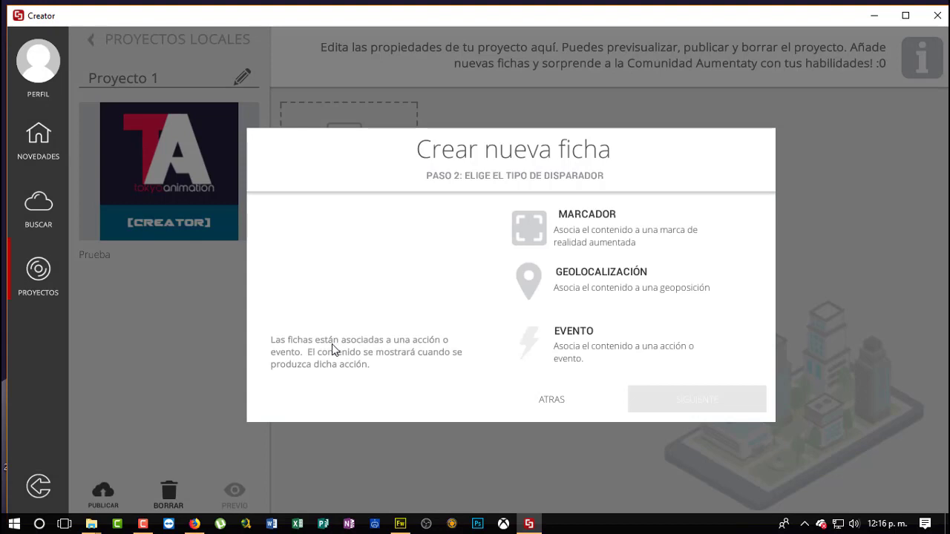
pyautogui.click(603, 238)
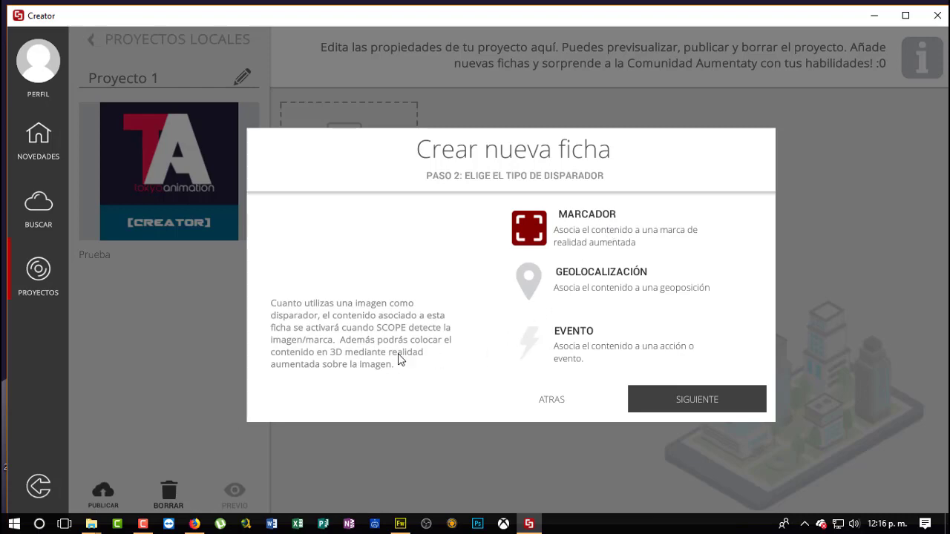
# Switch to Firefox, search Google for "aumentaty" in a new tab, and open the Aumentaty website
pyautogui.click(192, 523)
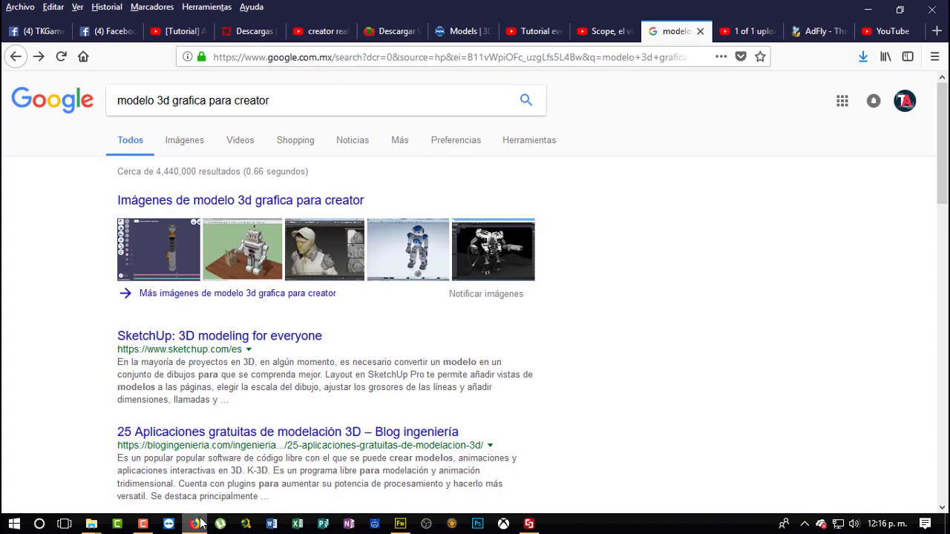
pyautogui.click(936, 31)
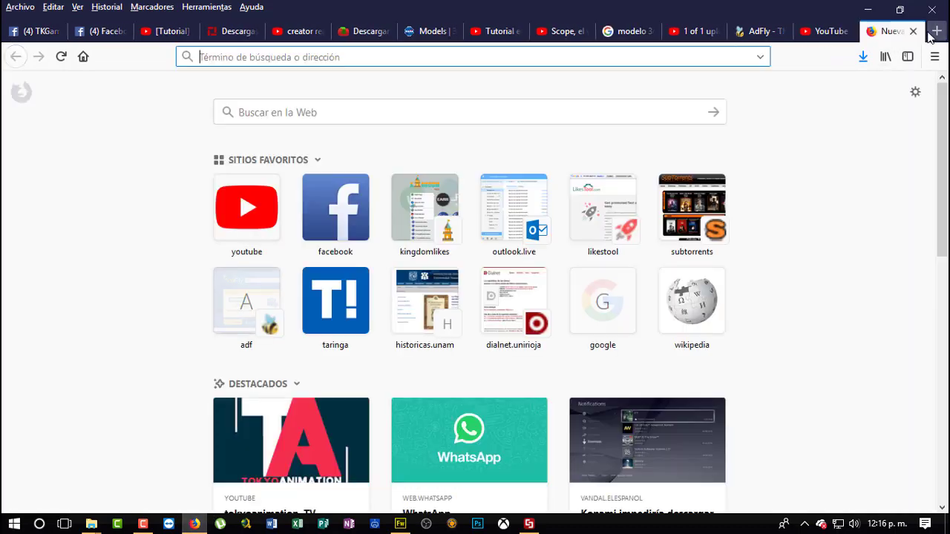
pyautogui.write('google.com/')
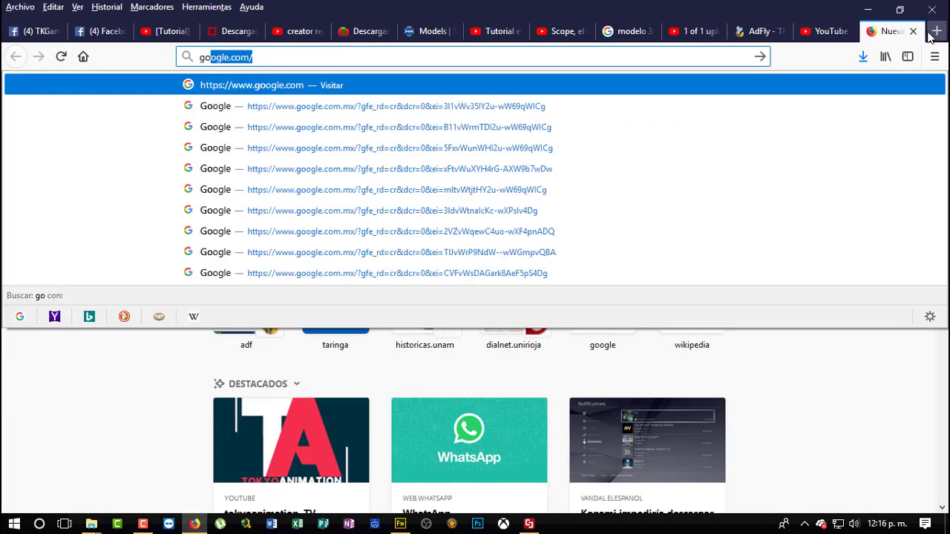
pyautogui.press('Return')
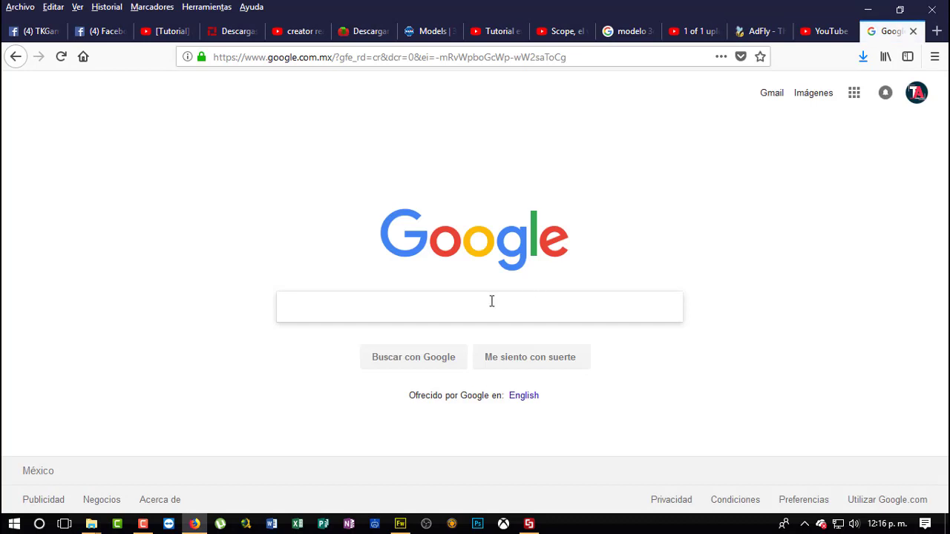
pyautogui.write('aum')
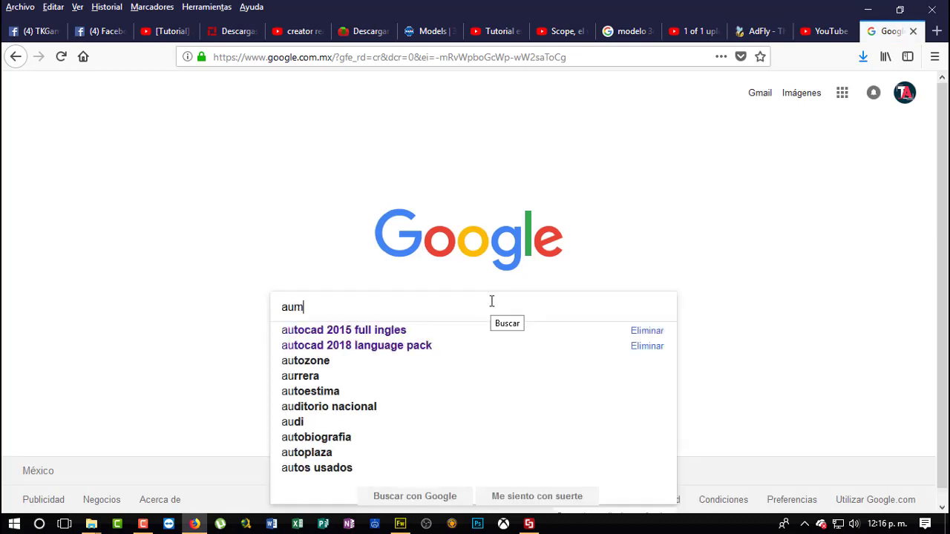
pyautogui.write('entaty')
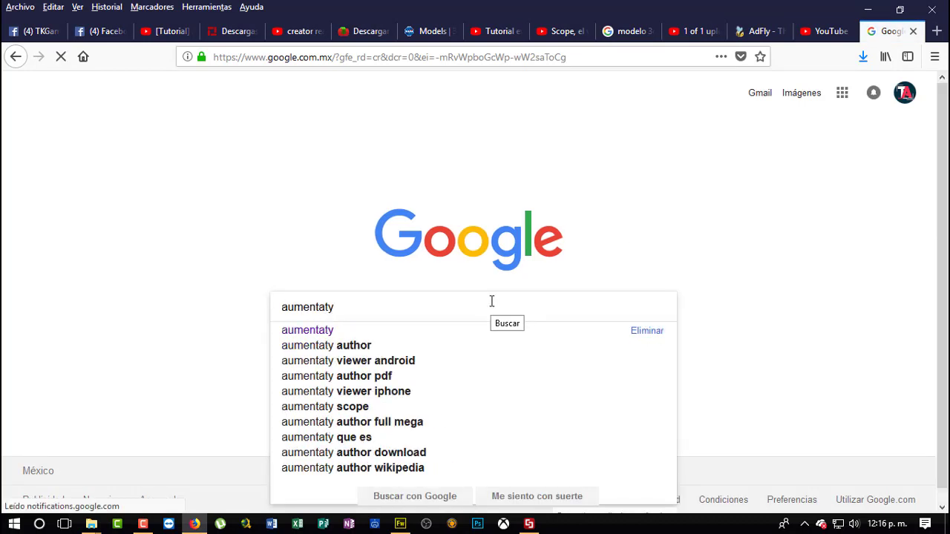
pyautogui.press('Return')
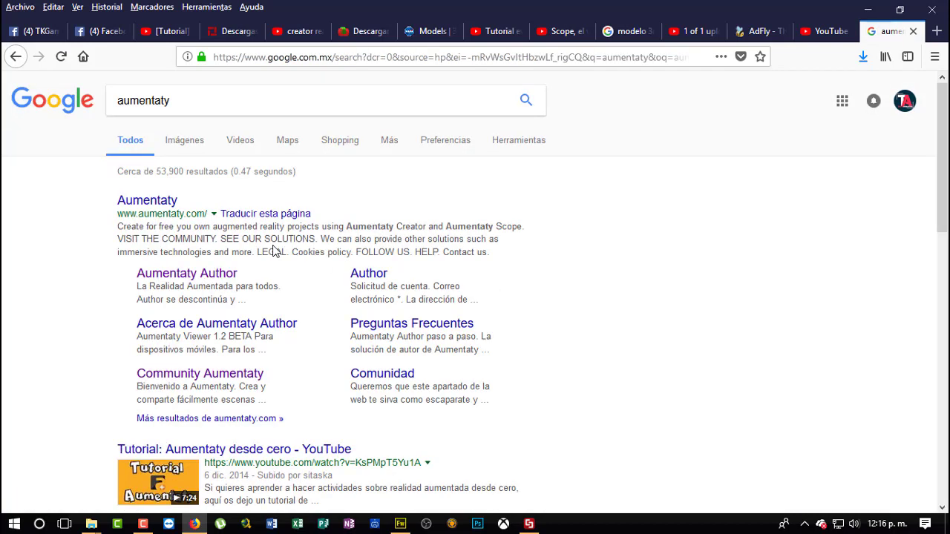
pyautogui.click(175, 203)
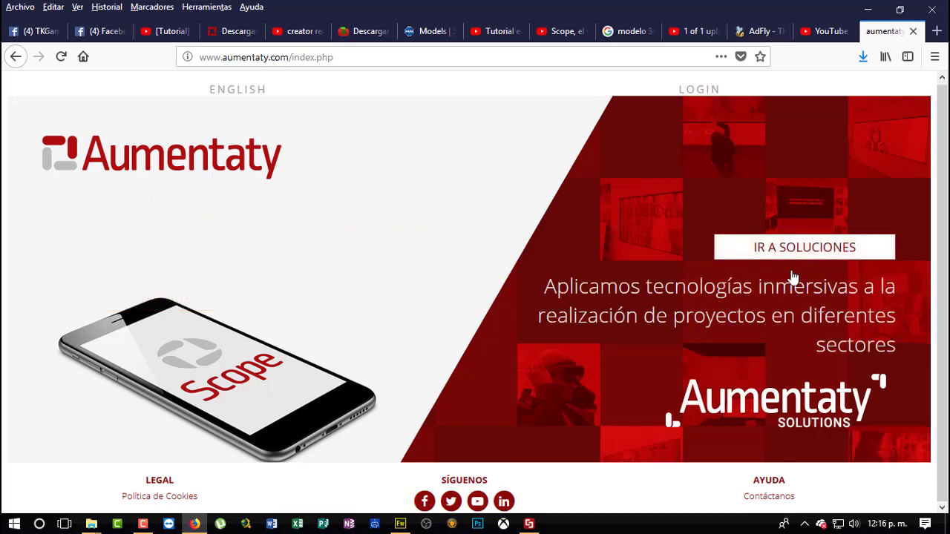
pyautogui.click(868, 14)
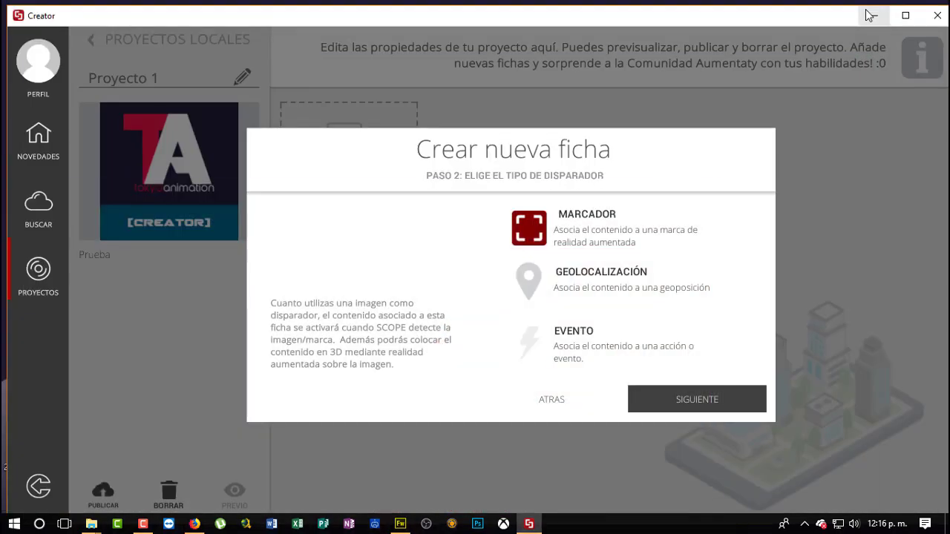
# Advance the new ficha to its trigger configuration, then switch to Fireworks and create a 400 × 400 px document with a white canvas
pyautogui.click(687, 400)
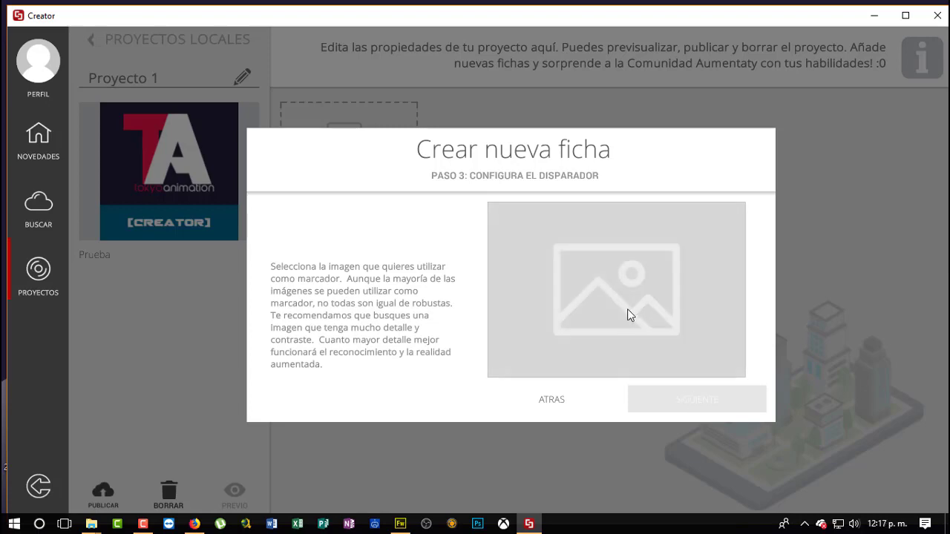
pyautogui.click(402, 524)
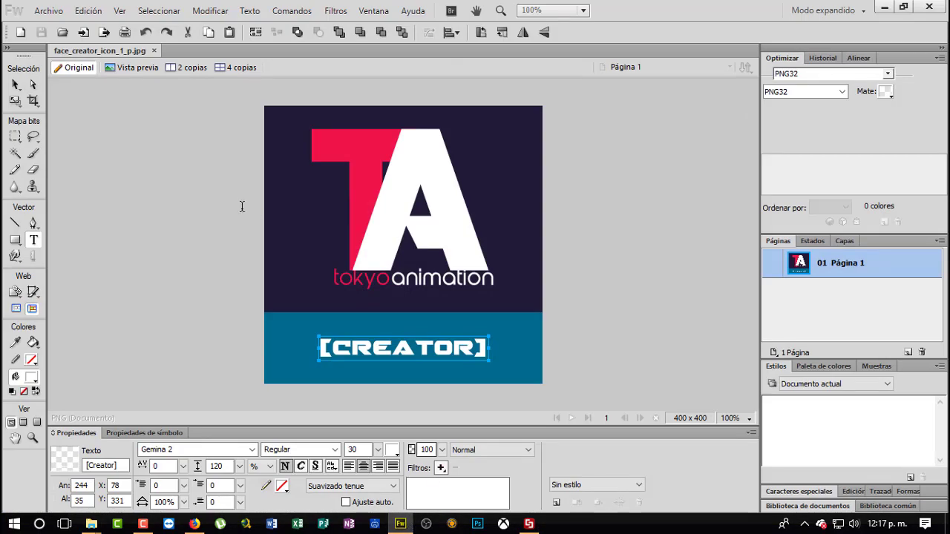
pyautogui.click(49, 11)
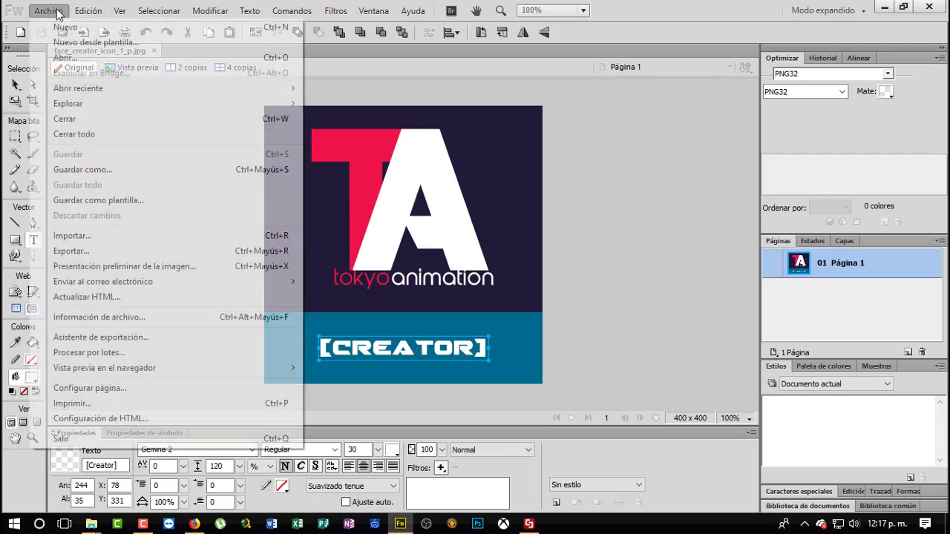
pyautogui.click(65, 27)
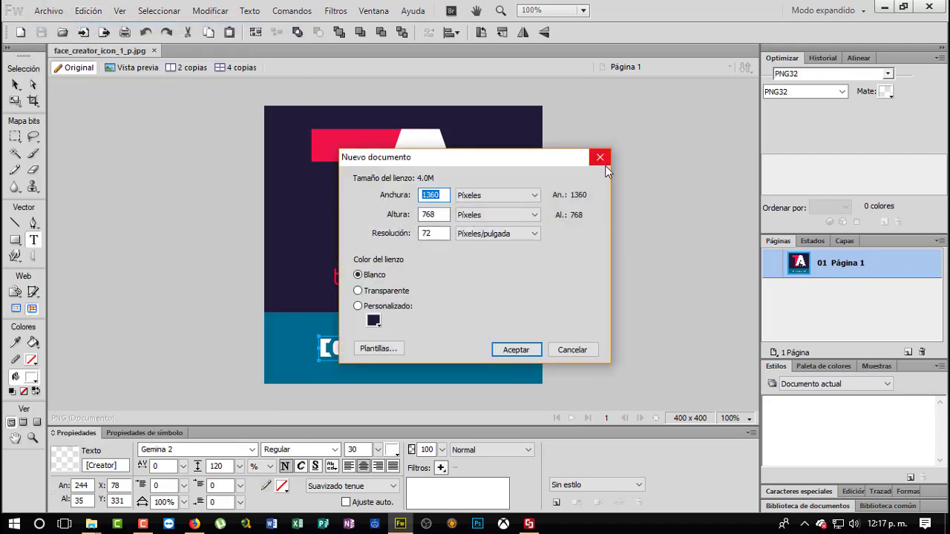
pyautogui.write('4')
pyautogui.press('Tab')
pyautogui.write('400')
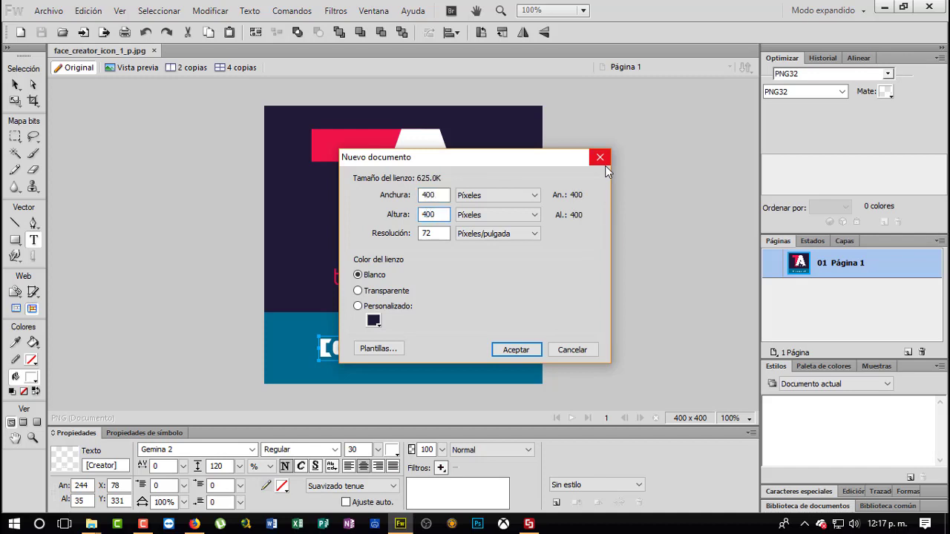
pyautogui.press('Return')
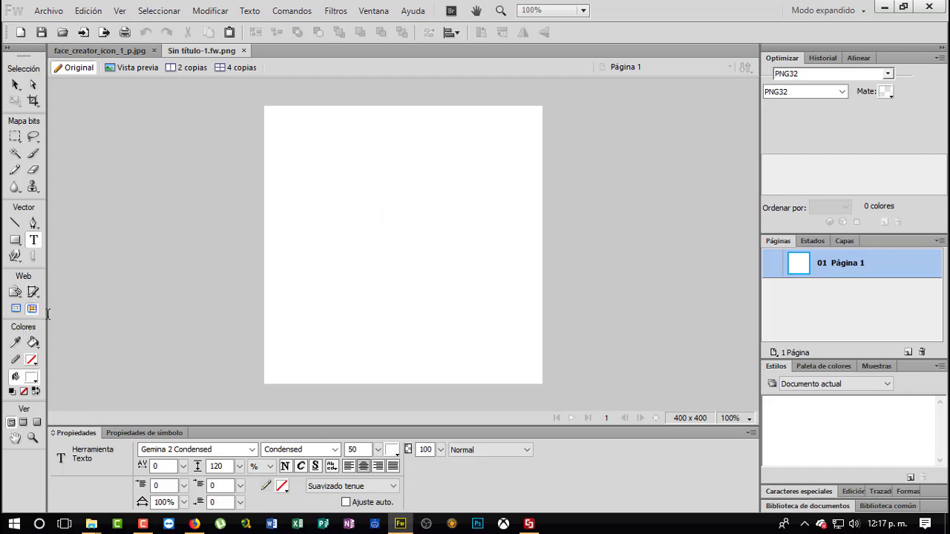
# Draw a vertical rectangle about 49 × 167 px left of the canvas centre and fill it with black
pyautogui.click(15, 239)
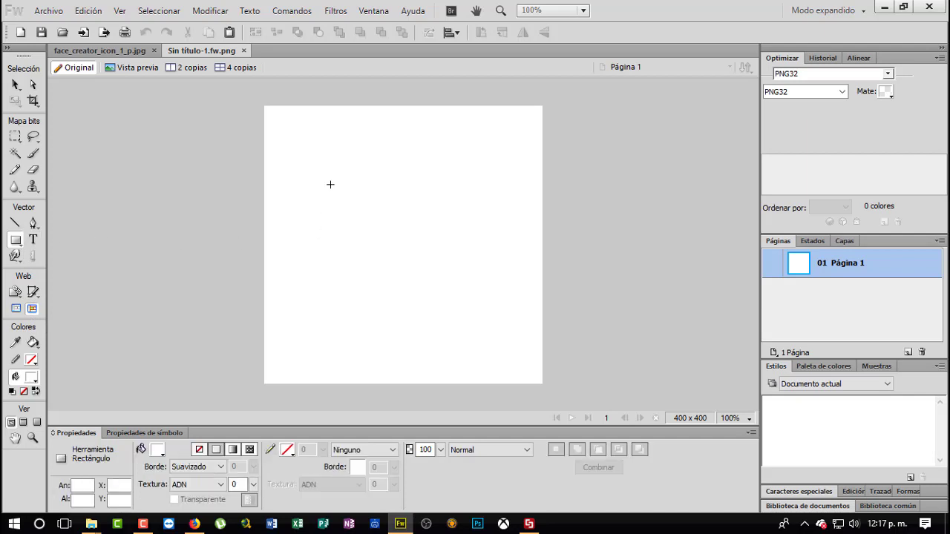
pyautogui.moveTo(330, 184); pyautogui.dragTo(364, 301)
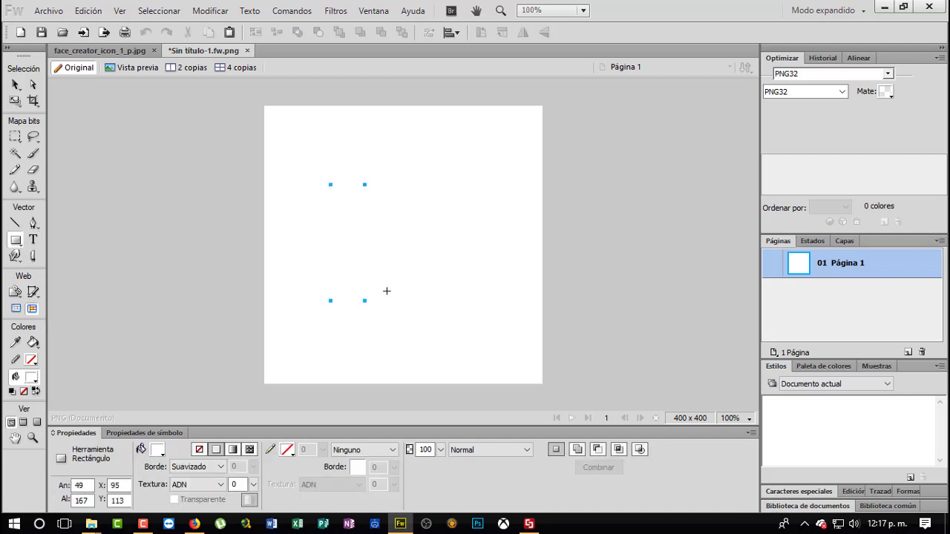
pyautogui.click(158, 450)
pyautogui.press('Escape')
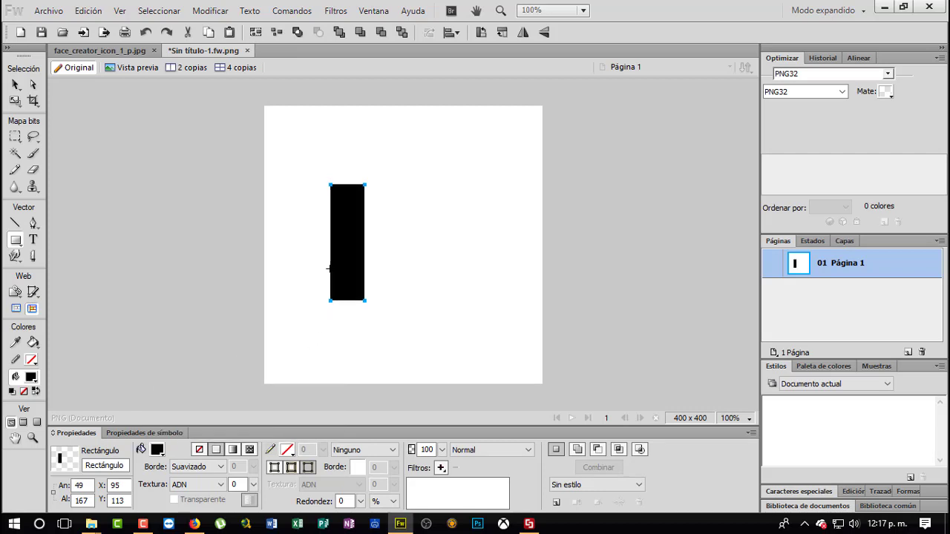
# Draw a black horizontal rectangle about 225 × 34 px and move it to X 100, Y 246, flush with the vertical bar's lower end
pyautogui.moveTo(329, 269); pyautogui.dragTo(487, 293)
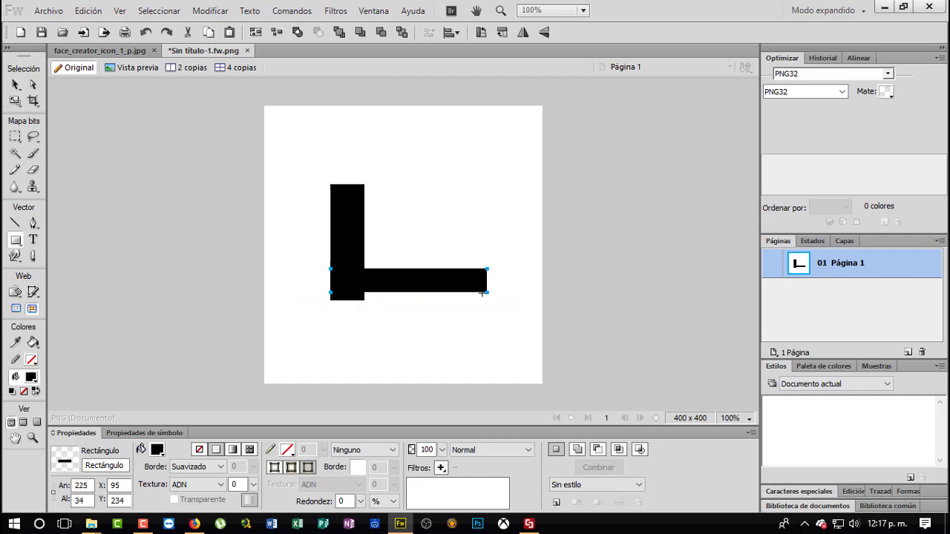
pyautogui.click(16, 86)
pyautogui.moveTo(375, 282); pyautogui.dragTo(375, 289)
pyautogui.press('Right')
pyautogui.press('Right')
pyautogui.press('Right')
pyautogui.press('Right')
pyautogui.press('Right')
pyautogui.press('Right')
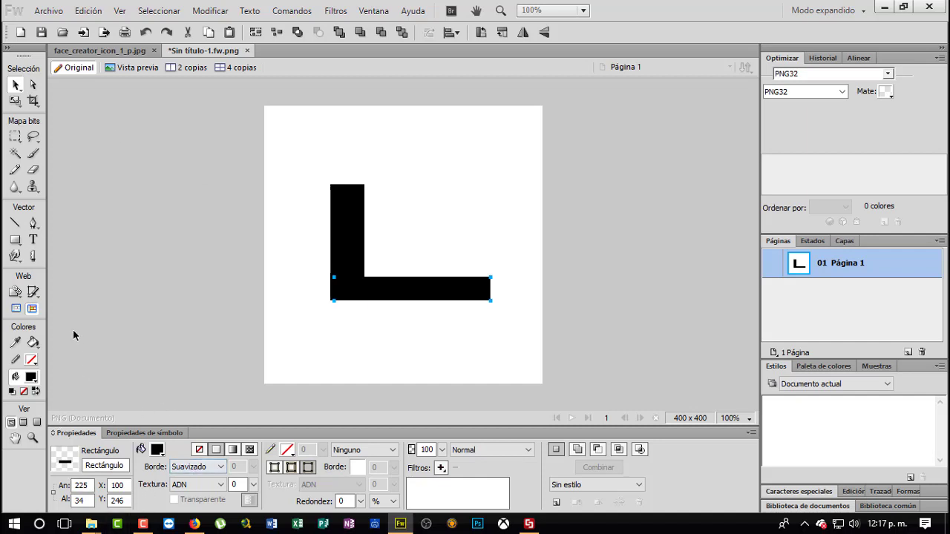
# Draw a black rectangle about 105 × 248 px rising from the right end of the horizontal bar
pyautogui.click(15, 240)
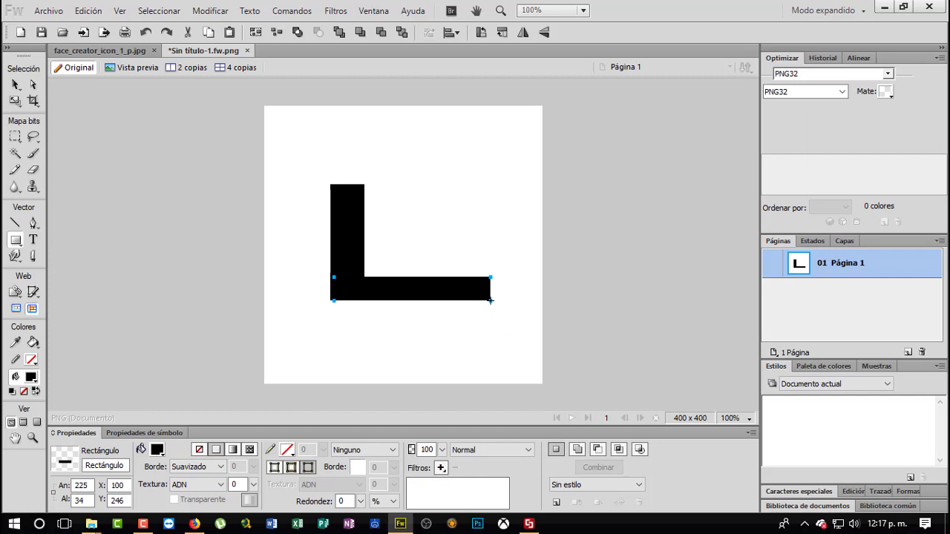
pyautogui.moveTo(491, 300); pyautogui.dragTo(417, 129)
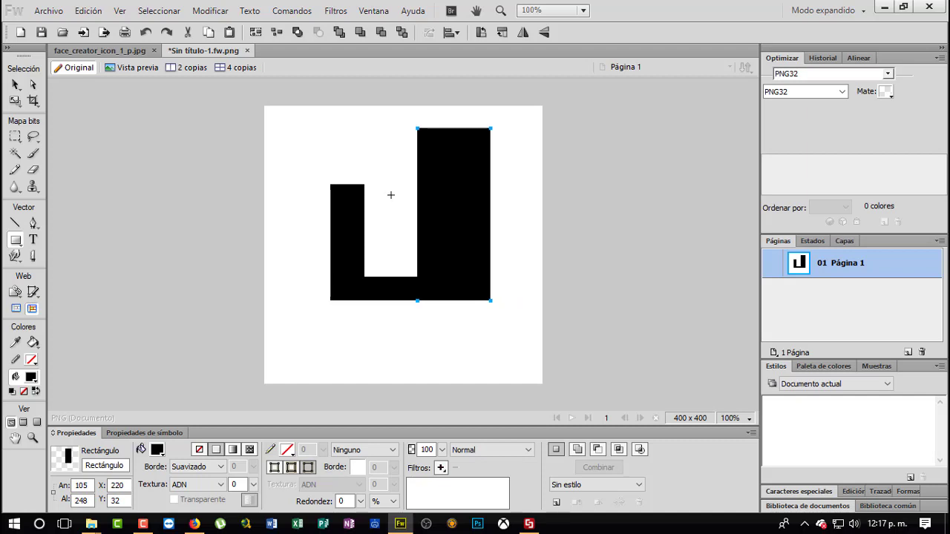
pyautogui.click(17, 86)
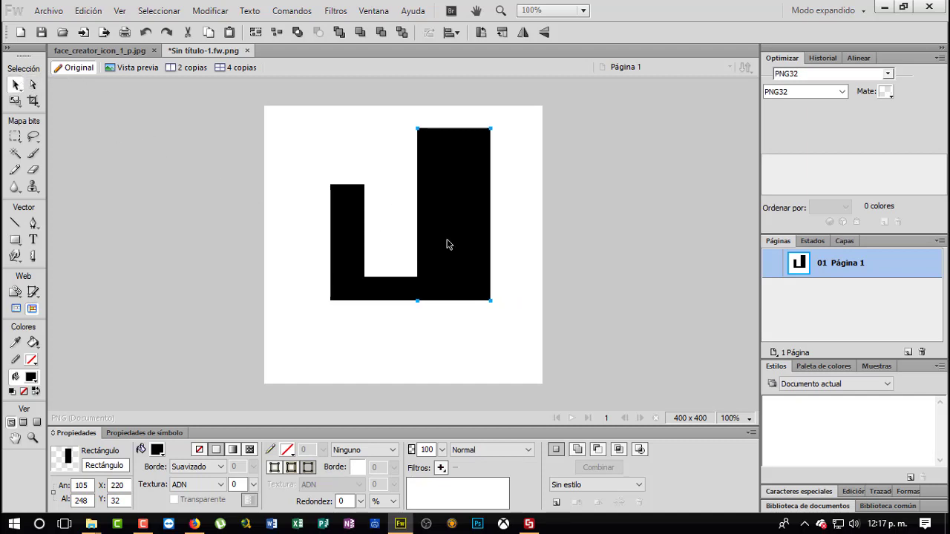
# Draw a black bar about 296 × 49 px across the marker's top and another about 55 × 308 px down from its left end
pyautogui.click(15, 239)
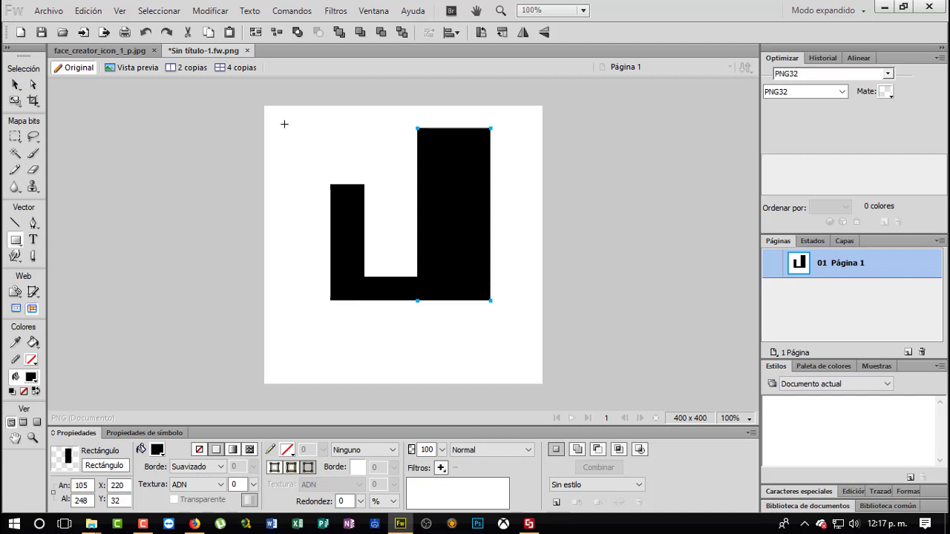
pyautogui.moveTo(284, 124); pyautogui.dragTo(491, 158)
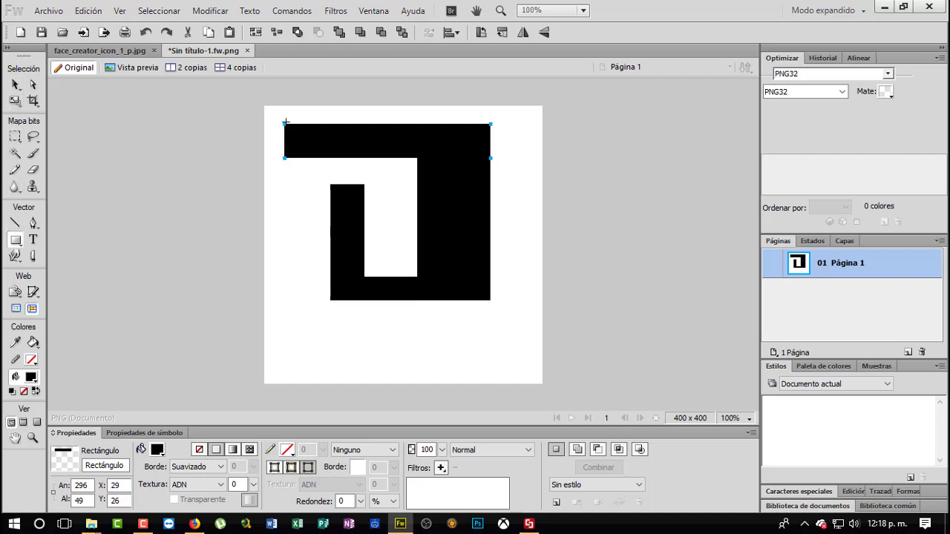
pyautogui.moveTo(284, 124); pyautogui.dragTo(322, 339)
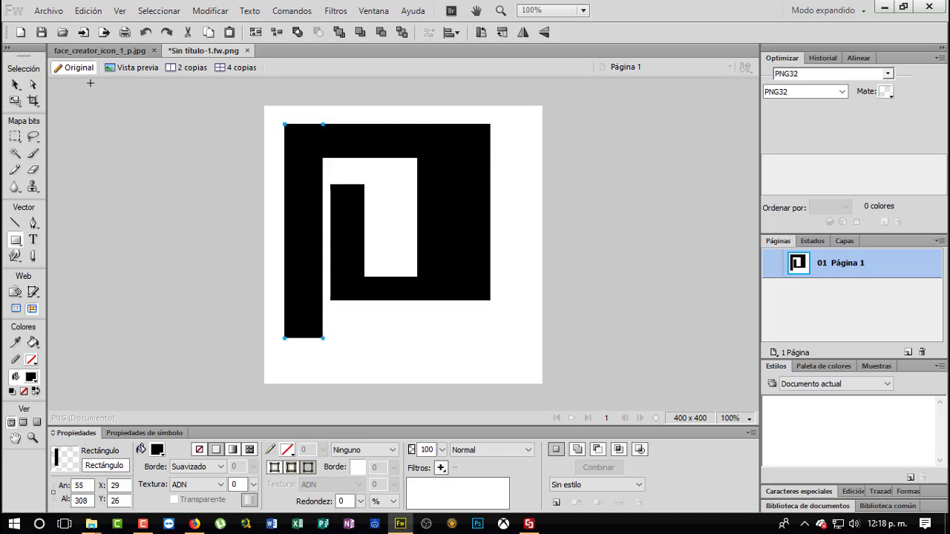
# Save the marker drawing to the desktop in JPEG format as marcador1.jpg
pyautogui.click(49, 11)
pyautogui.click(85, 169)
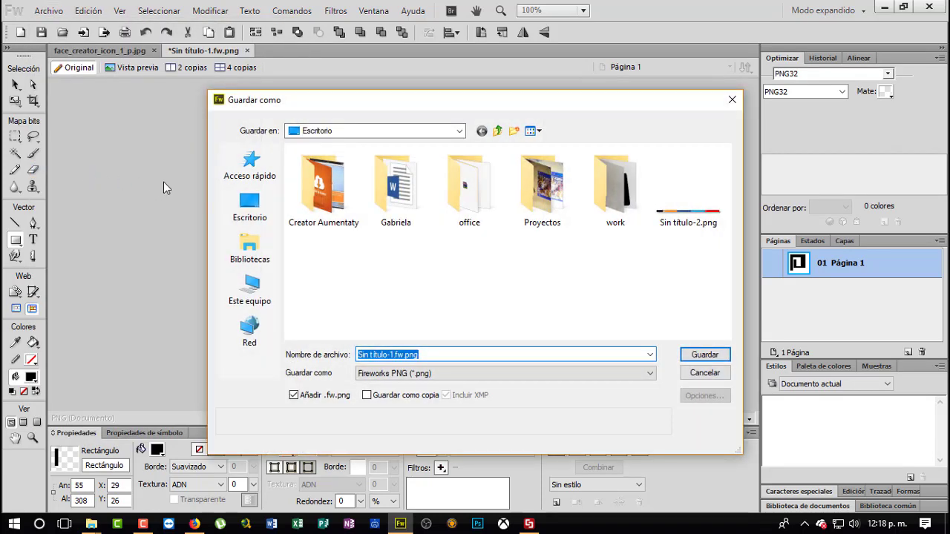
pyautogui.write('marcador1')
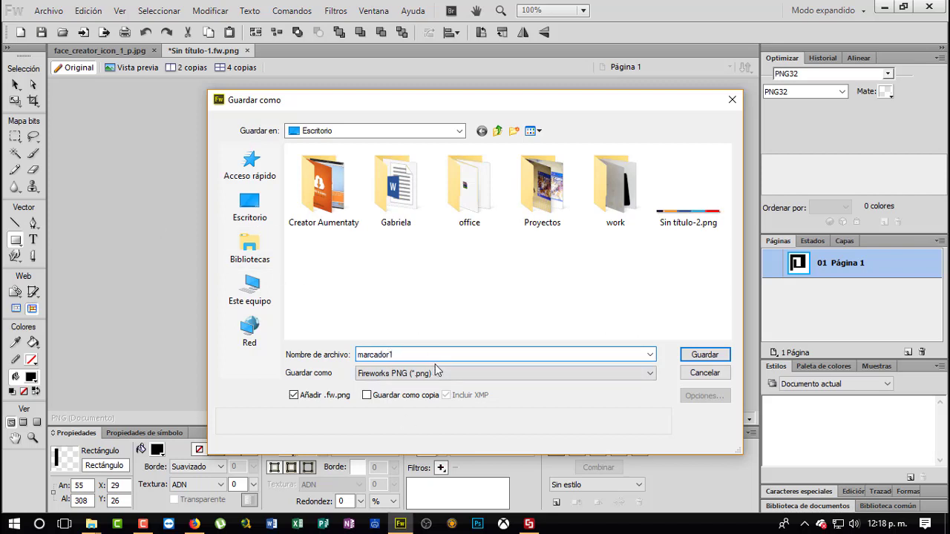
pyautogui.click(434, 372)
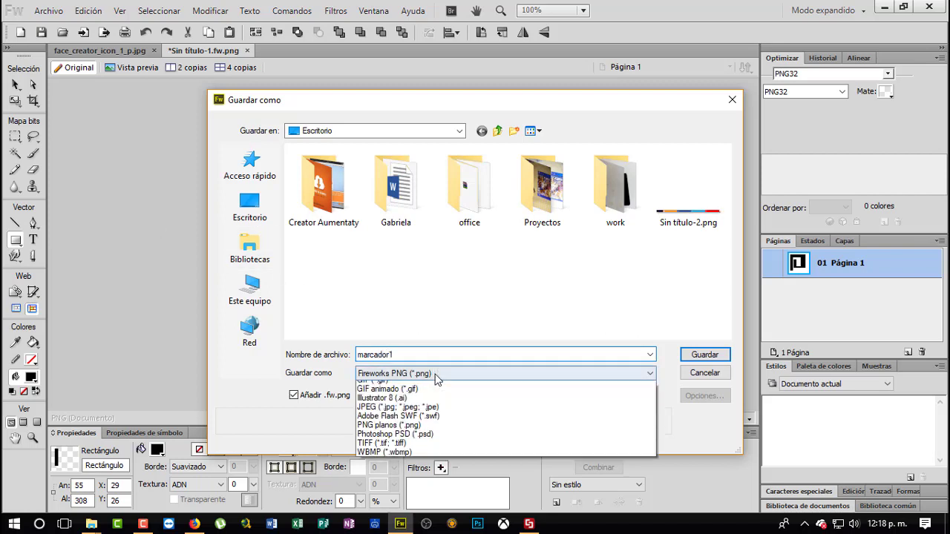
pyautogui.click(426, 433)
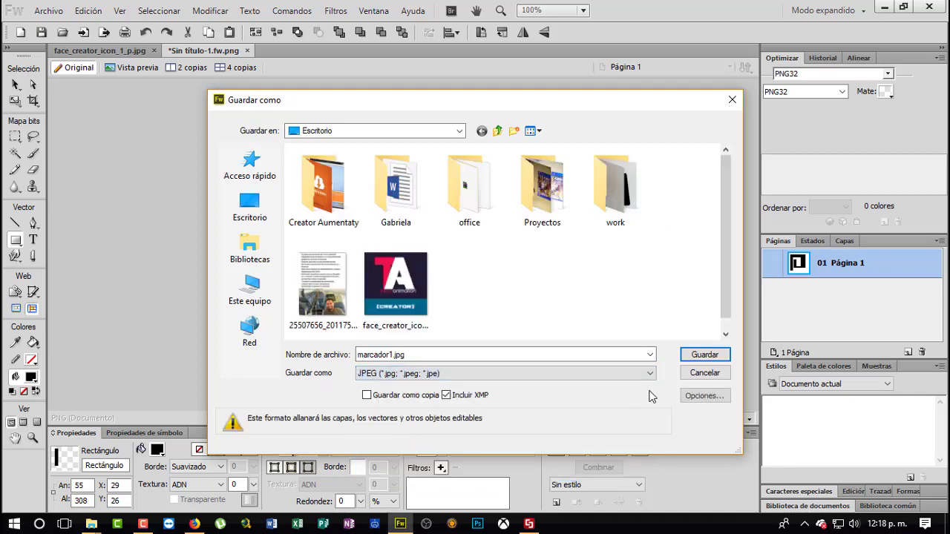
pyautogui.click(704, 358)
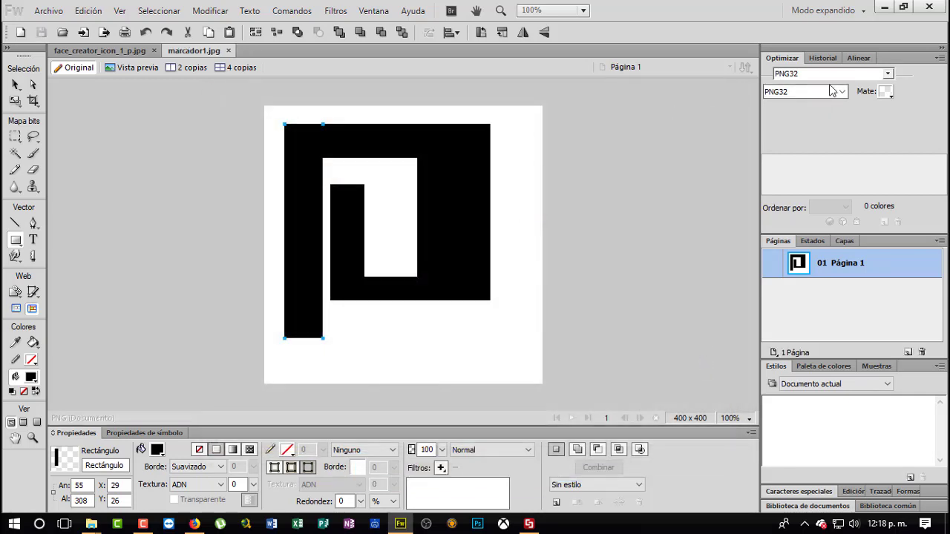
# Back in Creator, use marcador1.jpg as the ficha's marker image and continue to its 3D scene
pyautogui.click(883, 7)
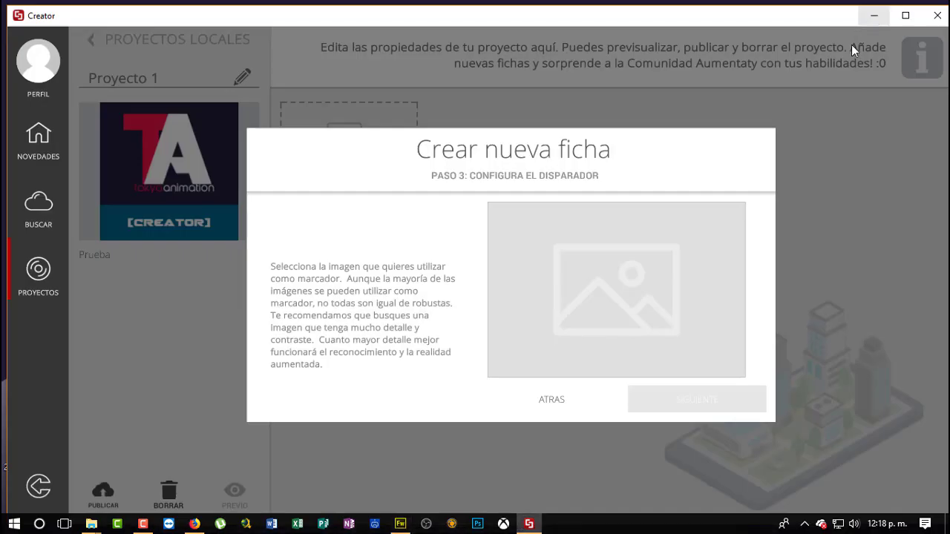
pyautogui.click(585, 308)
pyautogui.doubleClick(434, 240)
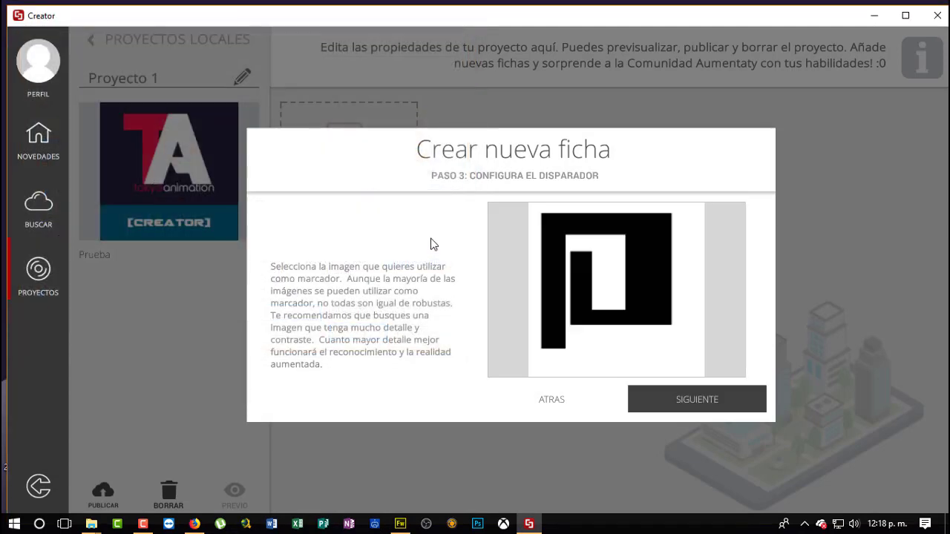
pyautogui.click(733, 405)
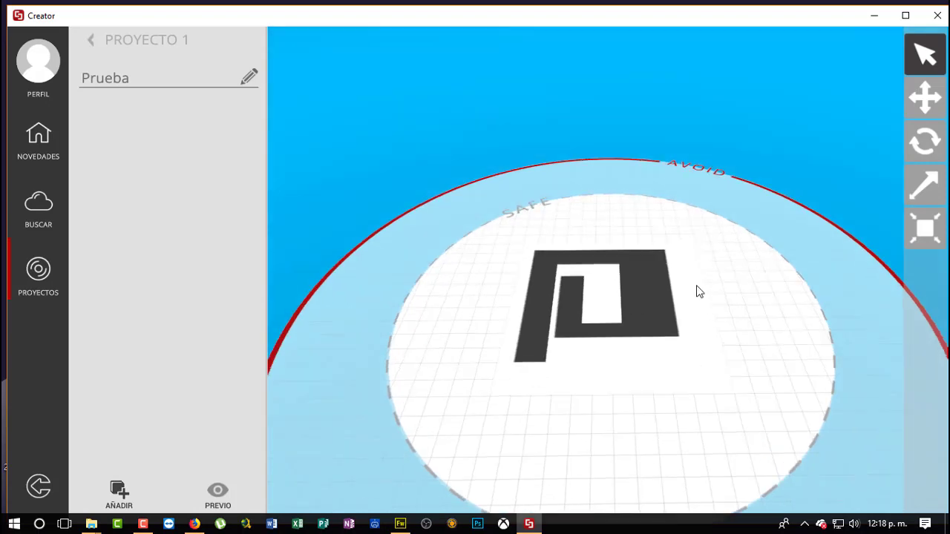
pyautogui.moveTo(697, 292)
pyautogui.mouseDown()
pyautogui.moveTo(690, 328)
pyautogui.moveTo(732, 388)
pyautogui.moveTo(809, 318)
pyautogui.moveTo(758, 345)
pyautogui.mouseUp()
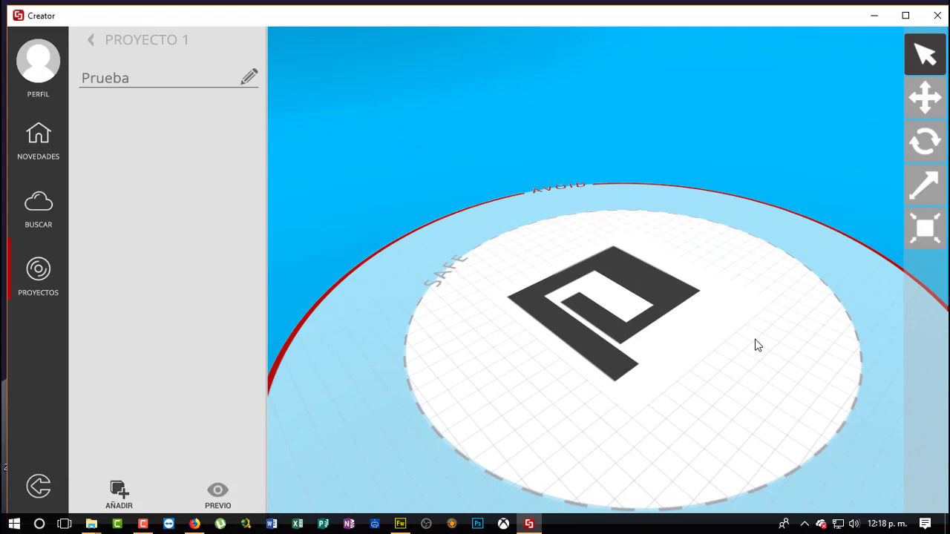
# Add a Modelo 3D element to the Prueba ficha and open the model library for it
pyautogui.click(124, 495)
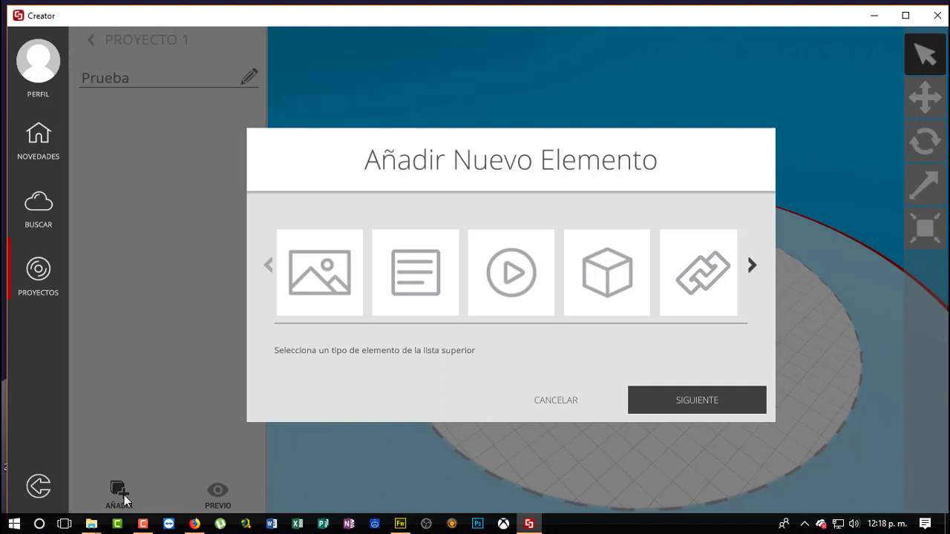
pyautogui.click(583, 293)
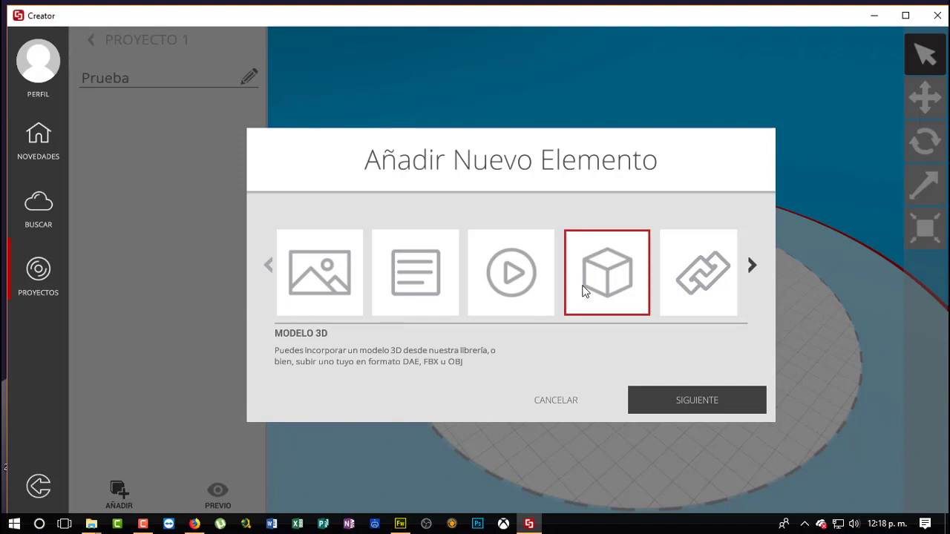
pyautogui.click(686, 397)
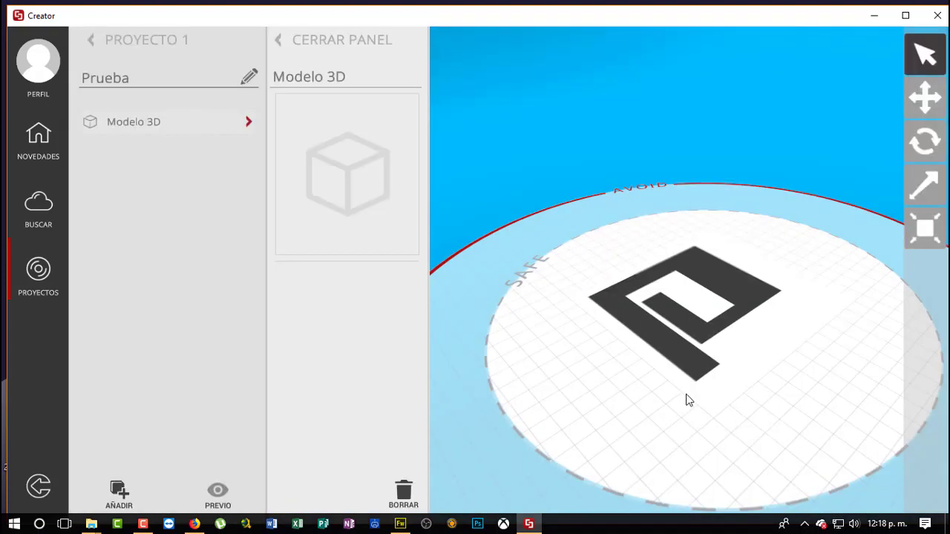
pyautogui.click(371, 196)
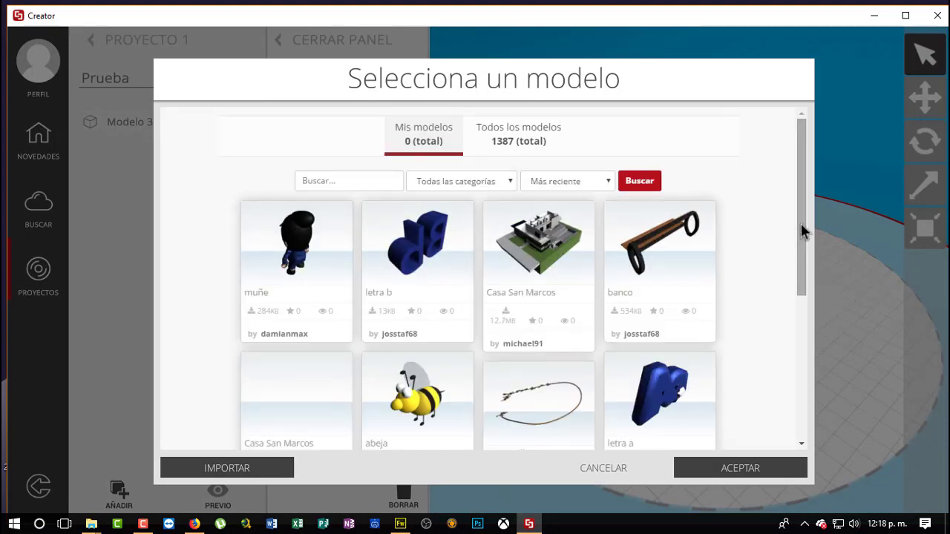
# Browse the thumbnails in the 3D model library for a model suitable for the ficha
pyautogui.moveTo(803, 208); pyautogui.dragTo(805, 358)
pyautogui.scroll(-1, 805, 360)
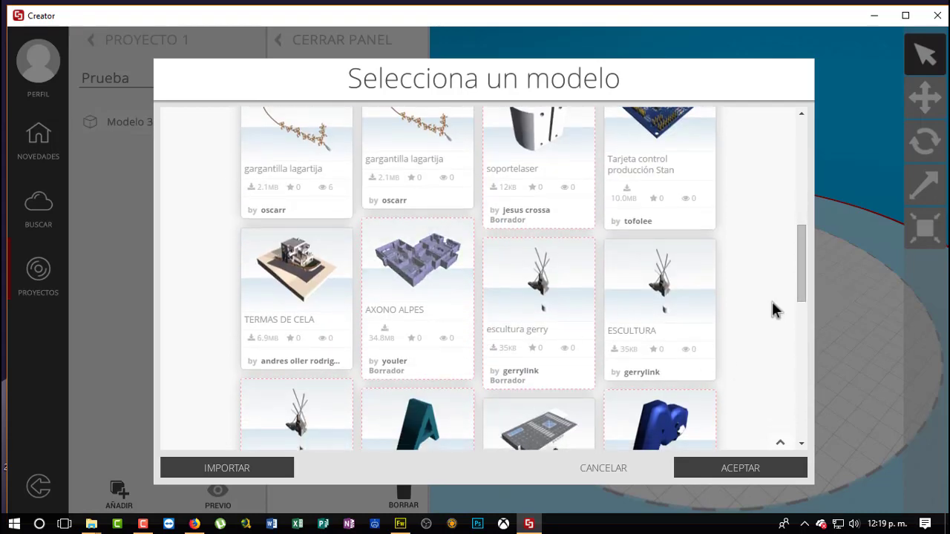
pyautogui.scroll(-1, 802, 301)
pyautogui.moveTo(801, 297); pyautogui.dragTo(796, 428)
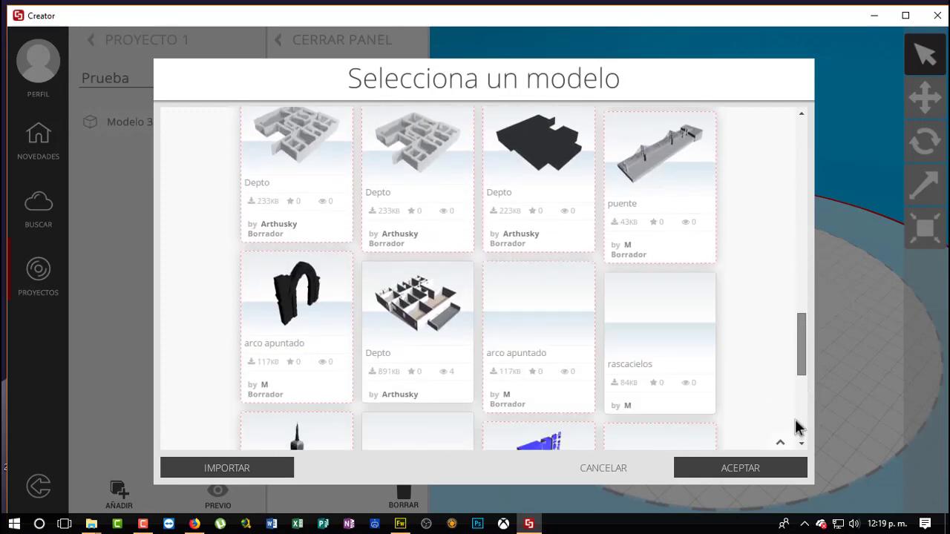
pyautogui.moveTo(803, 345); pyautogui.dragTo(809, 402)
pyautogui.scroll(-1, 809, 401)
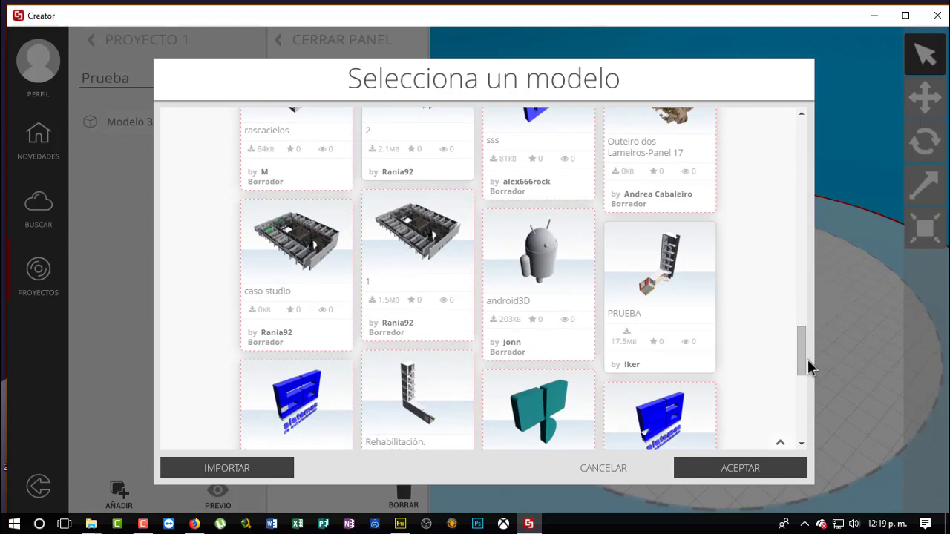
pyautogui.moveTo(803, 356); pyautogui.dragTo(809, 437)
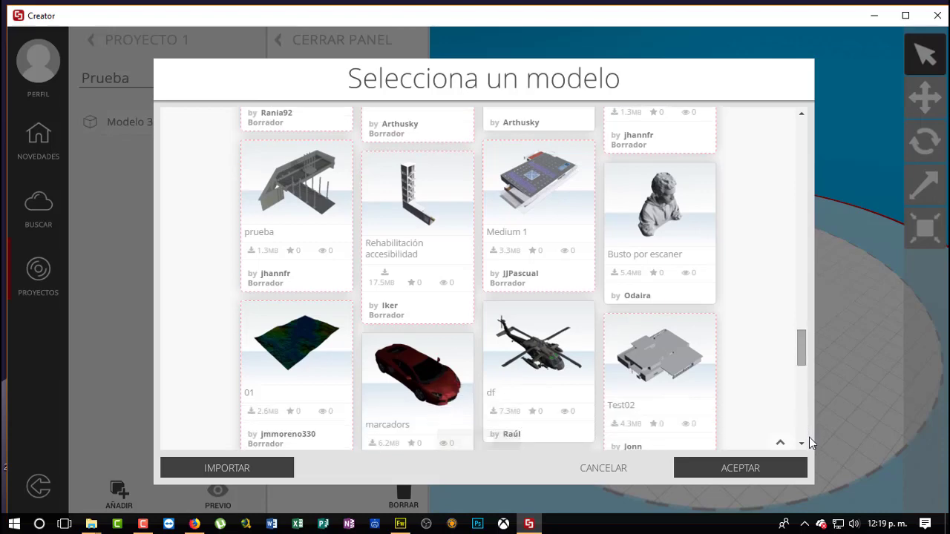
pyautogui.scroll(-3, 718, 362)
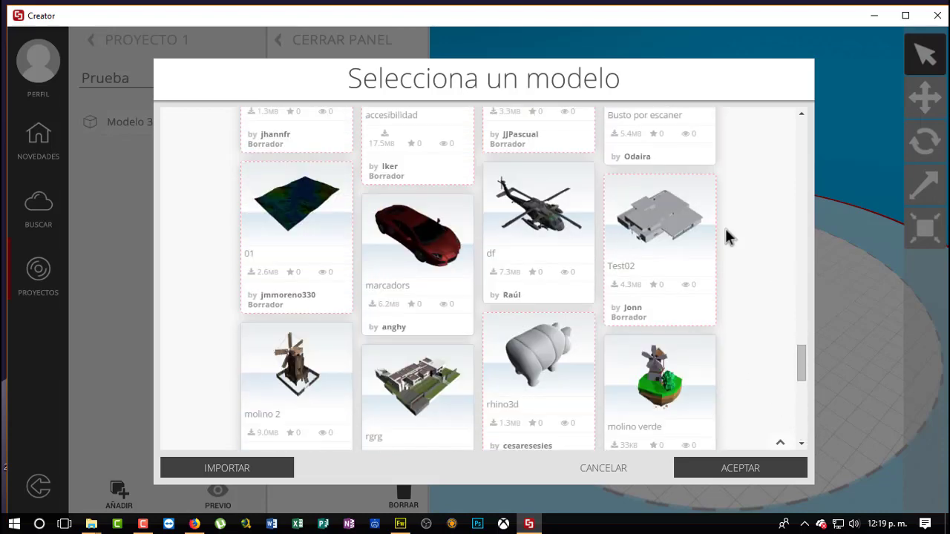
pyautogui.scroll(-2, 538, 292)
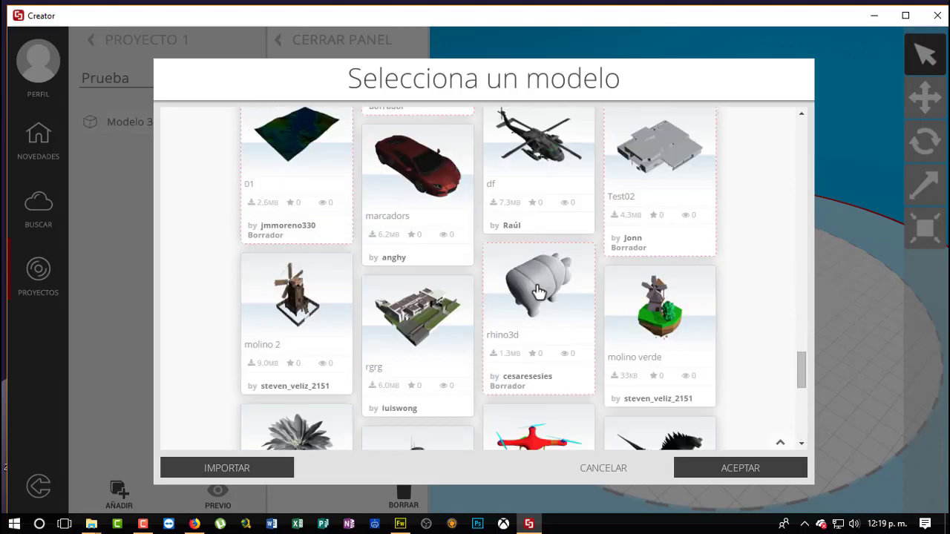
pyautogui.scroll(-3, 538, 291)
pyautogui.scroll(-3, 537, 290)
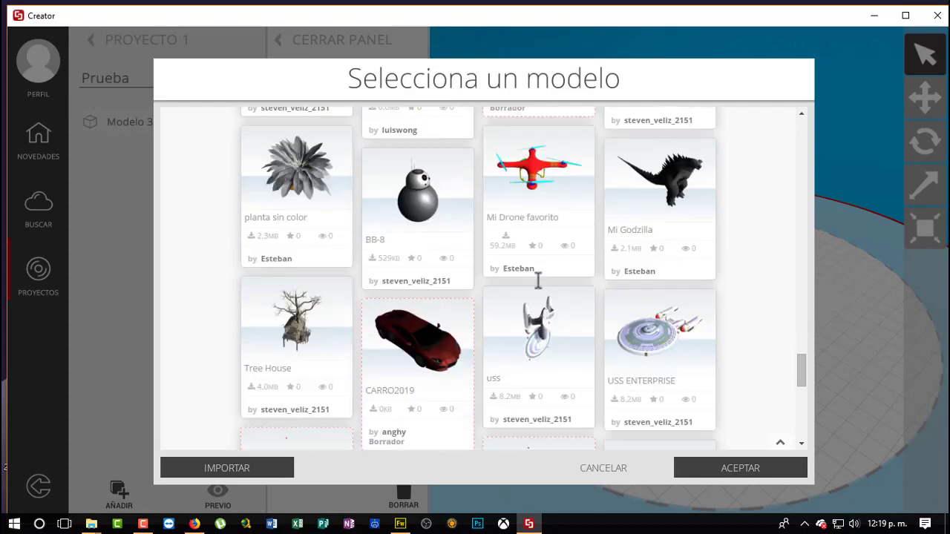
pyautogui.scroll(-3, 538, 282)
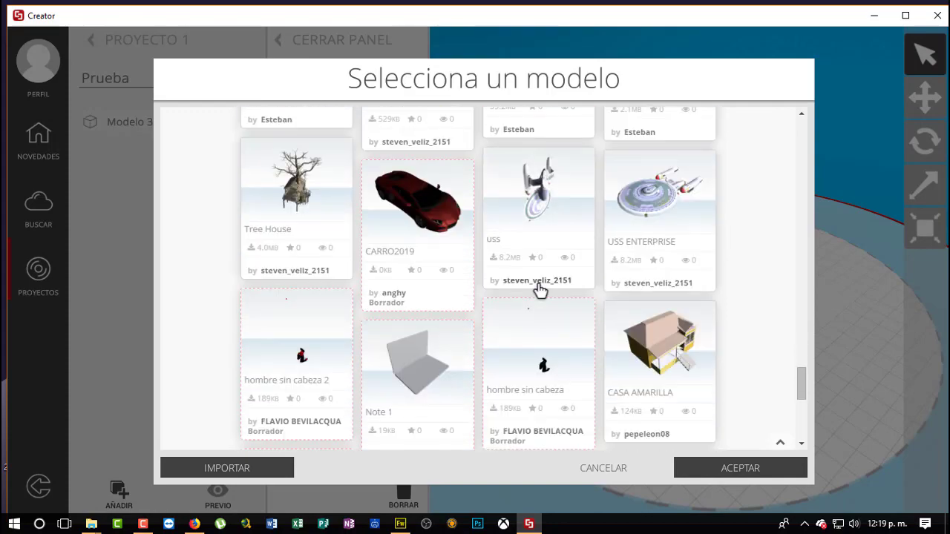
pyautogui.scroll(-1, 539, 289)
pyautogui.scroll(-2, 540, 290)
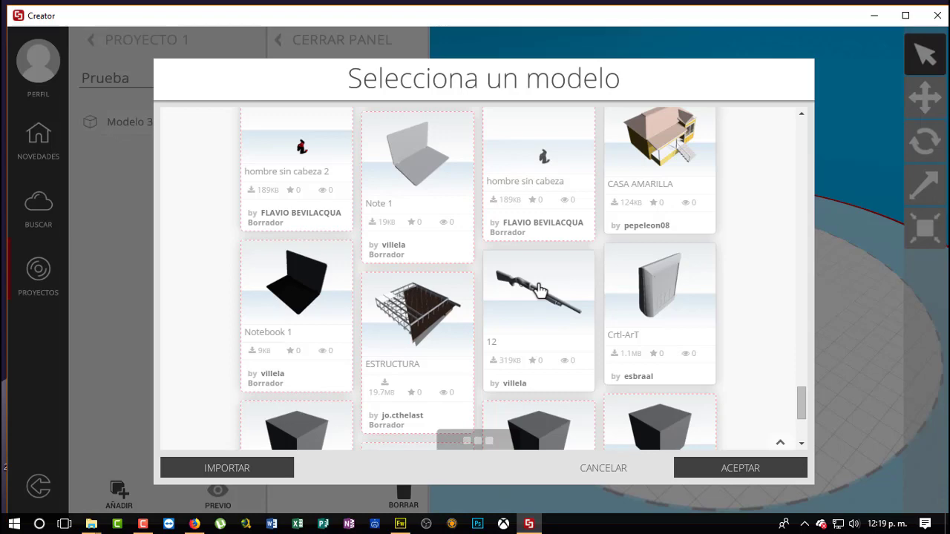
pyautogui.scroll(-5, 539, 289)
pyautogui.scroll(3, 539, 289)
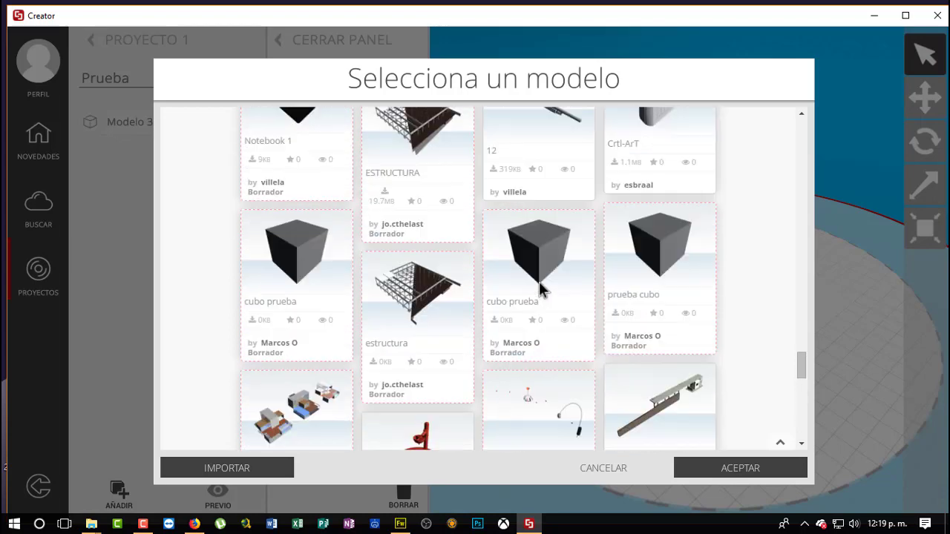
pyautogui.scroll(-5, 539, 289)
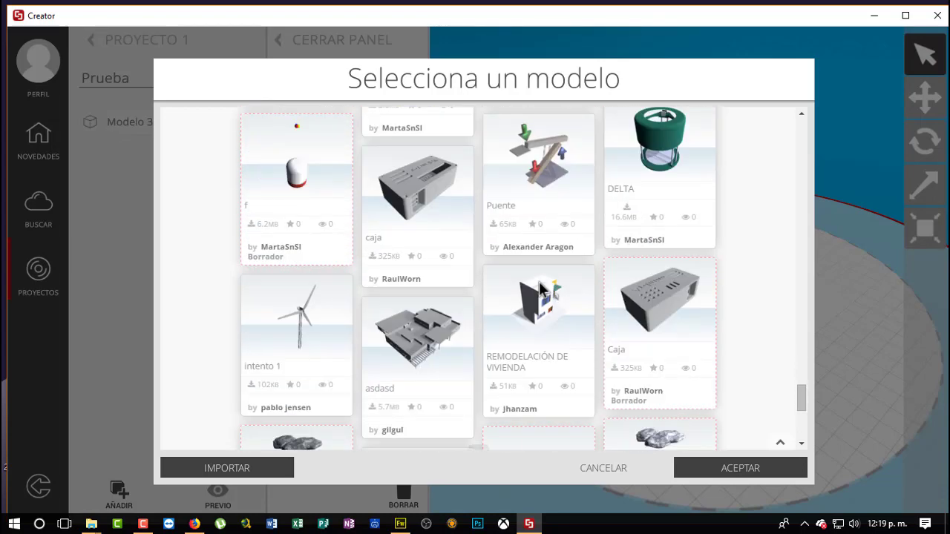
pyautogui.scroll(-3, 540, 289)
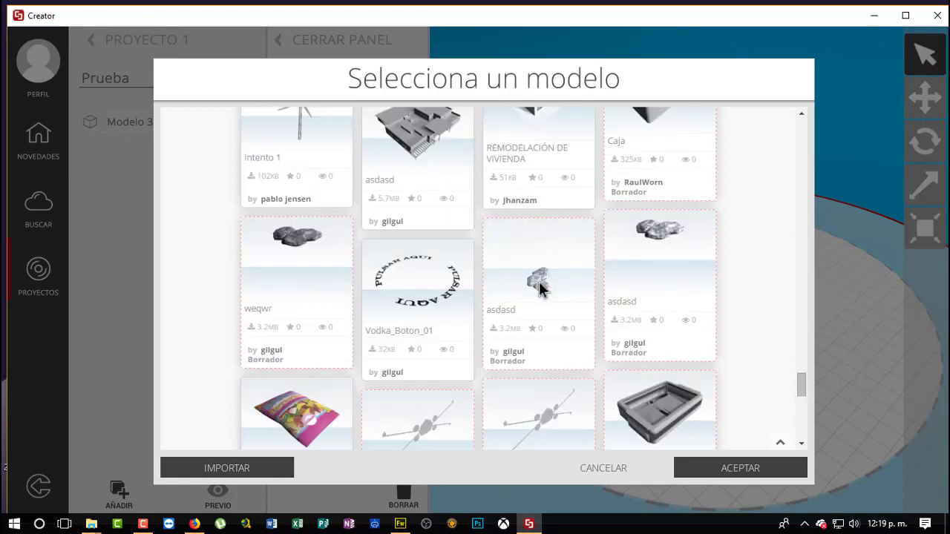
pyautogui.scroll(-4, 540, 289)
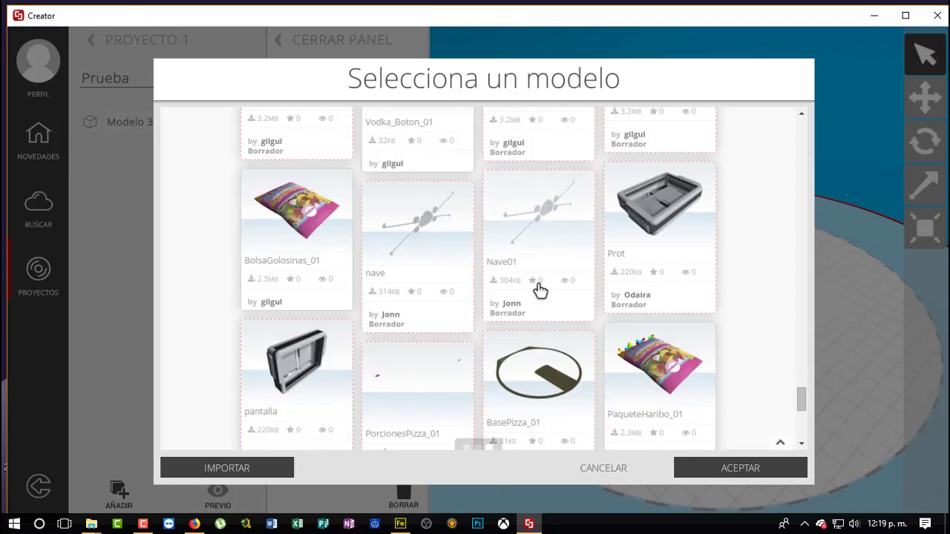
pyautogui.scroll(-4, 538, 286)
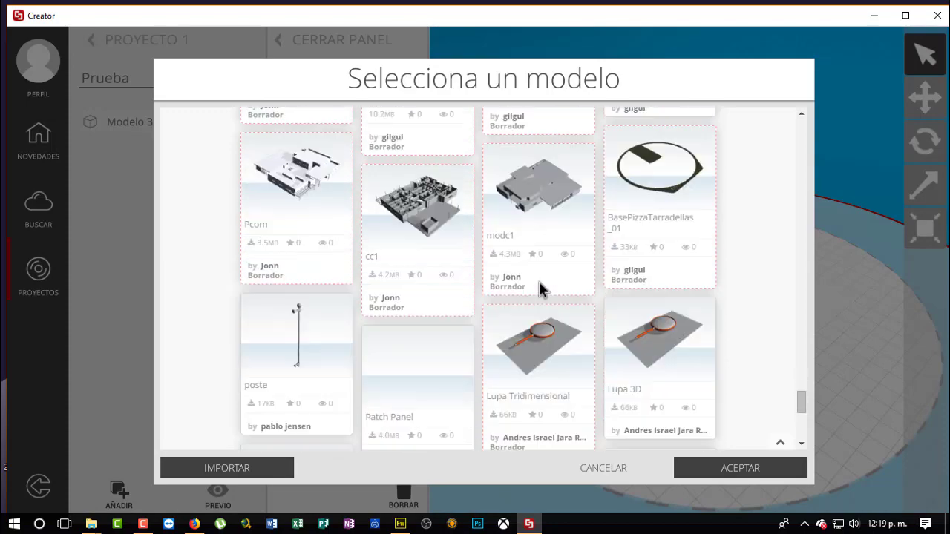
pyautogui.scroll(-7, 538, 287)
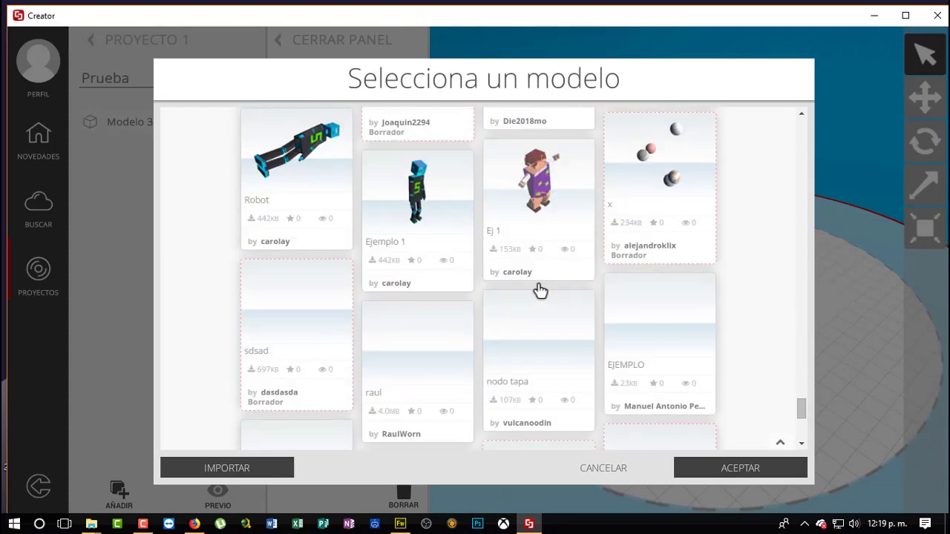
pyautogui.scroll(-2, 540, 289)
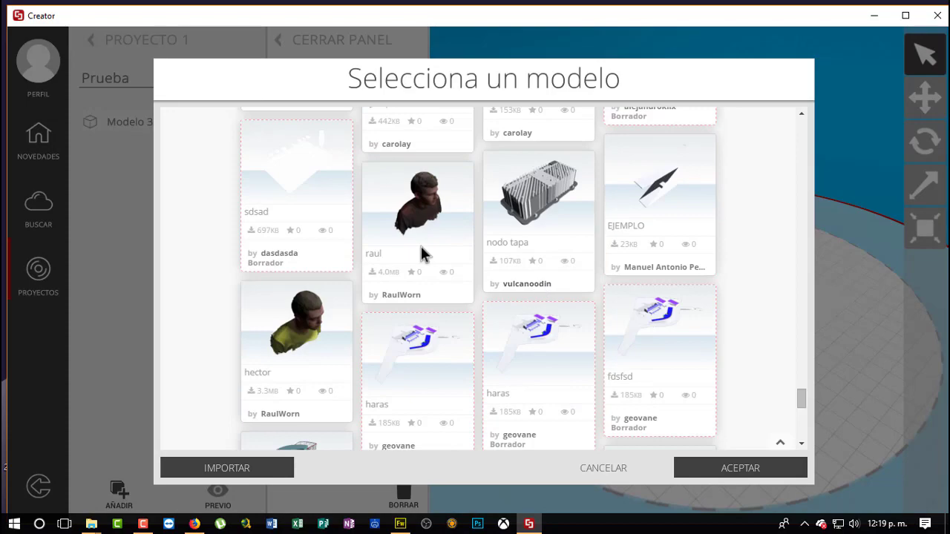
pyautogui.scroll(-3, 604, 314)
pyautogui.scroll(-5, 604, 314)
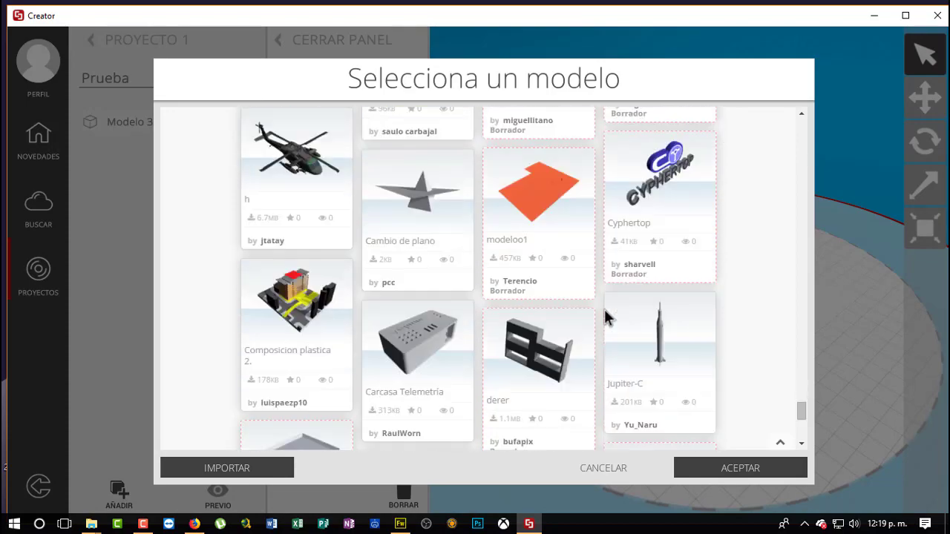
pyautogui.scroll(-5, 604, 314)
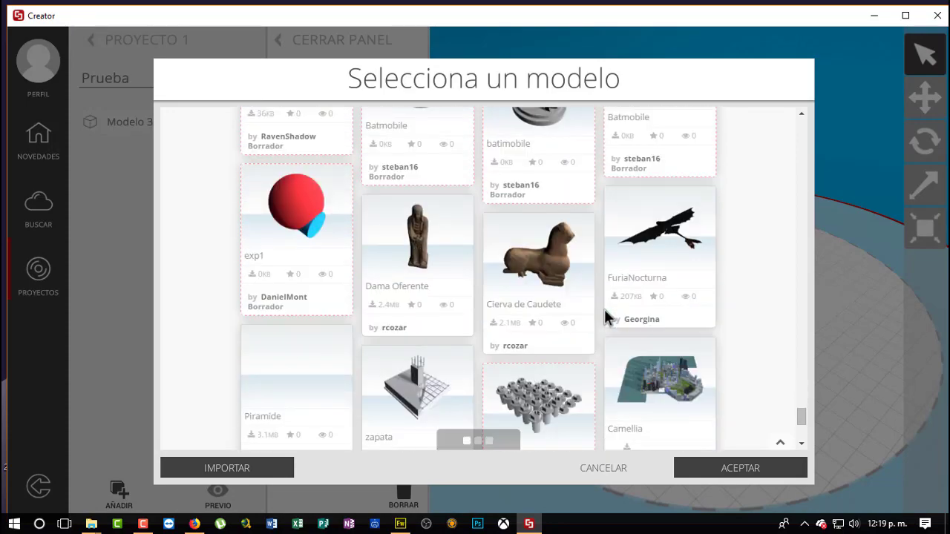
pyautogui.scroll(3, 604, 309)
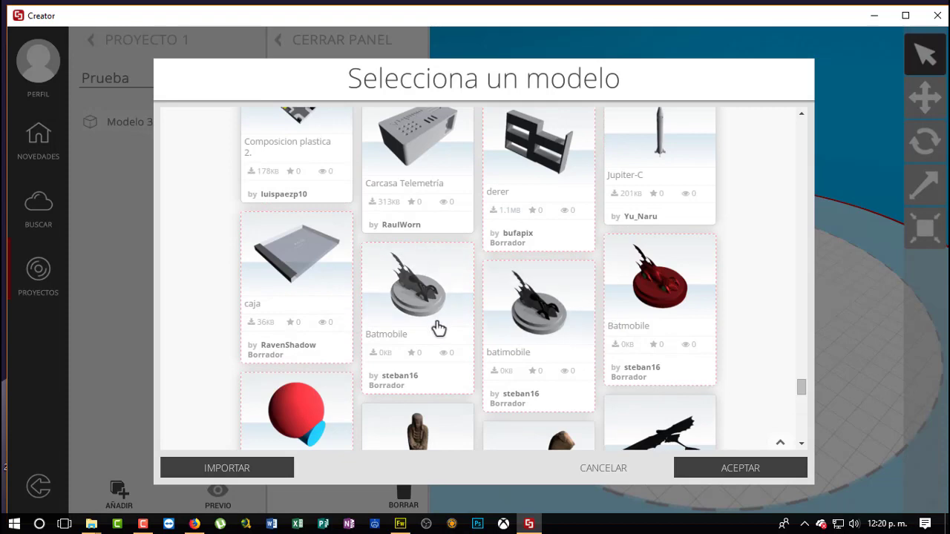
pyautogui.scroll(-8, 439, 328)
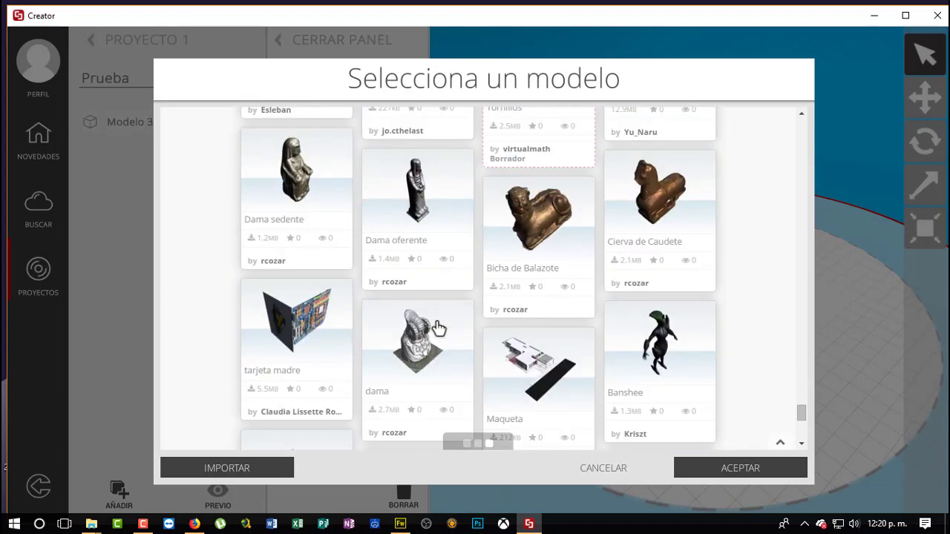
pyautogui.scroll(-7, 438, 329)
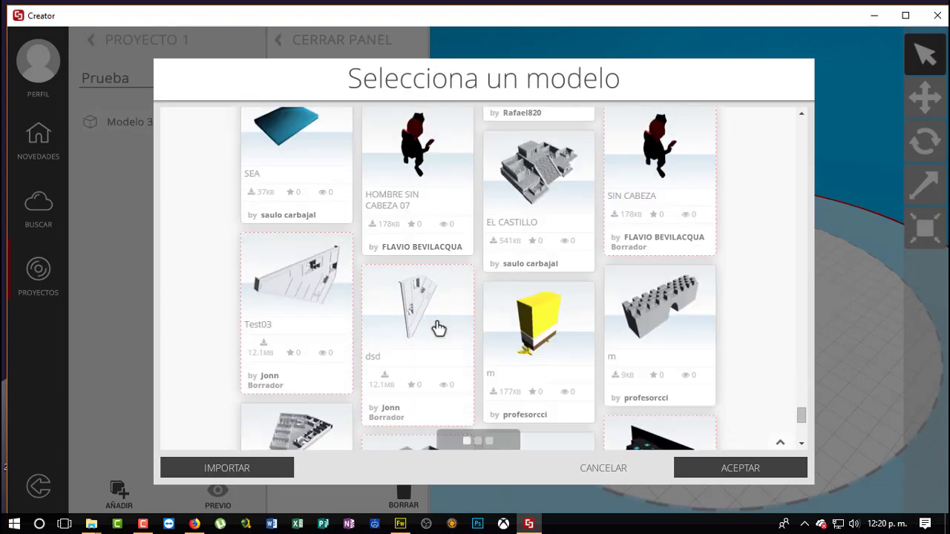
pyautogui.scroll(-6, 439, 329)
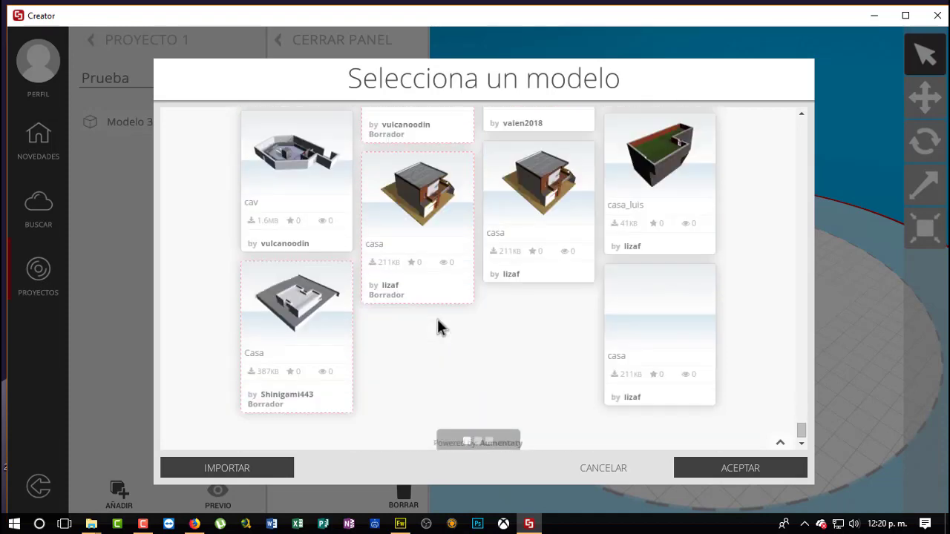
pyautogui.scroll(-4, 438, 328)
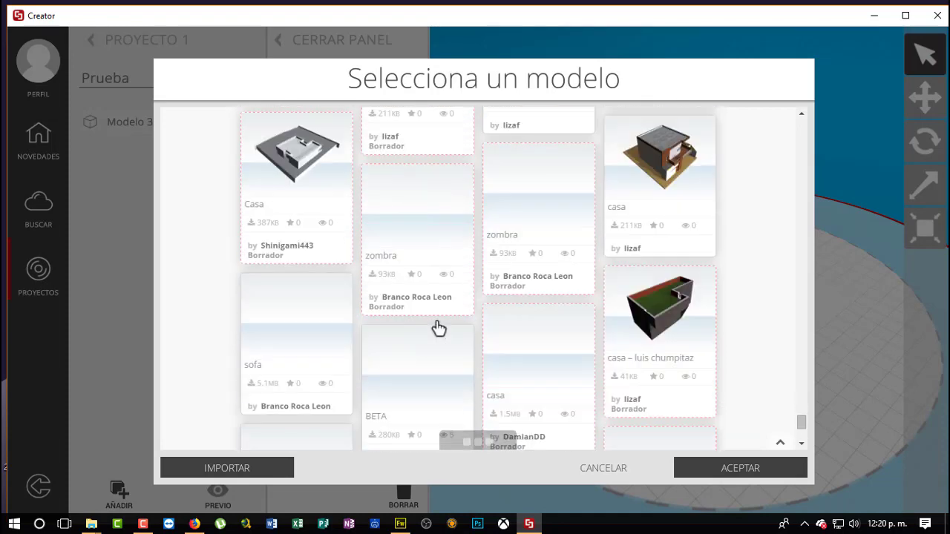
pyautogui.scroll(-2, 439, 328)
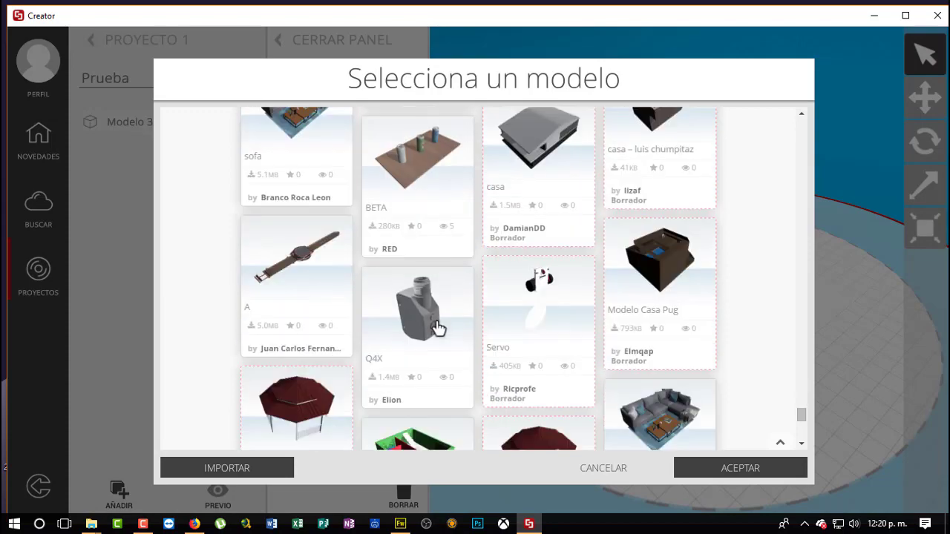
pyautogui.scroll(-2, 439, 326)
pyautogui.scroll(-6, 439, 328)
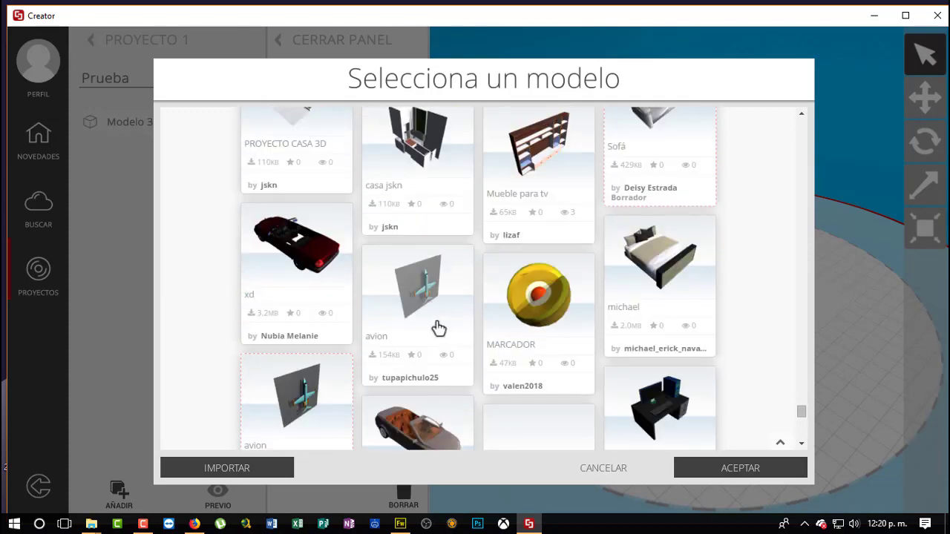
pyautogui.scroll(-1, 439, 328)
pyautogui.scroll(-4, 439, 326)
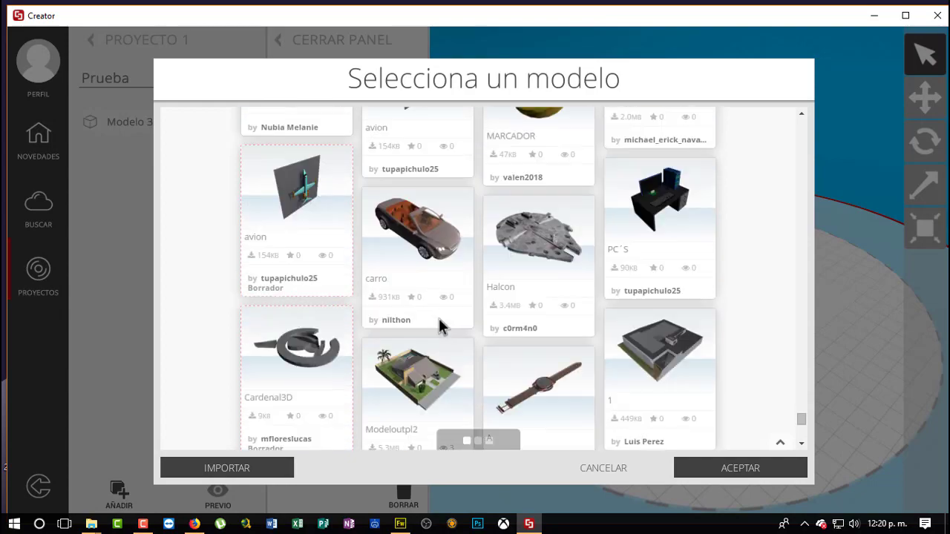
pyautogui.scroll(-1, 439, 327)
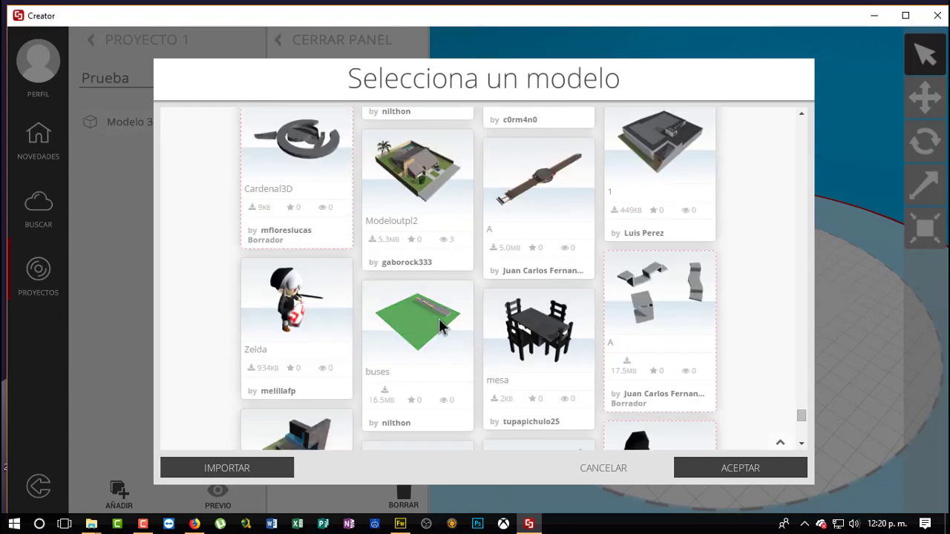
pyautogui.scroll(-4, 438, 327)
pyautogui.scroll(-5, 440, 327)
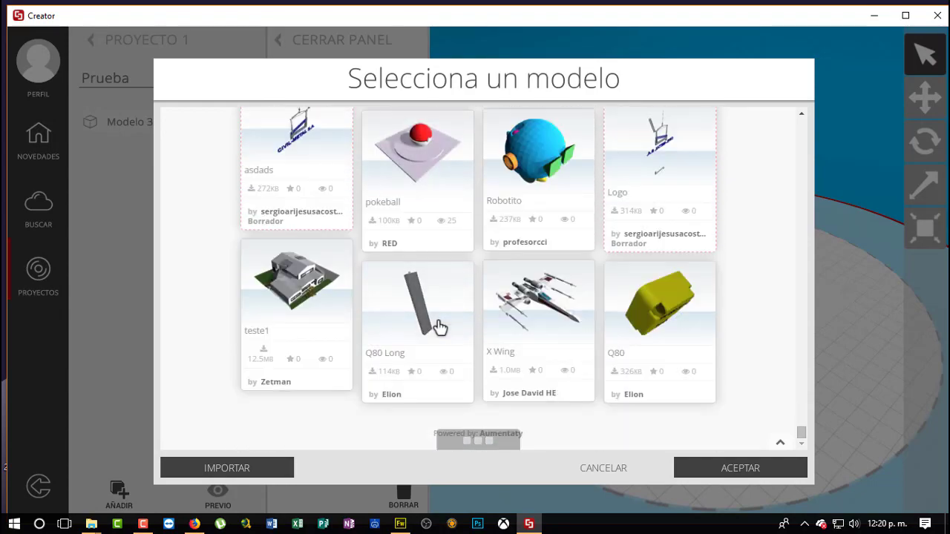
pyautogui.scroll(-6, 440, 327)
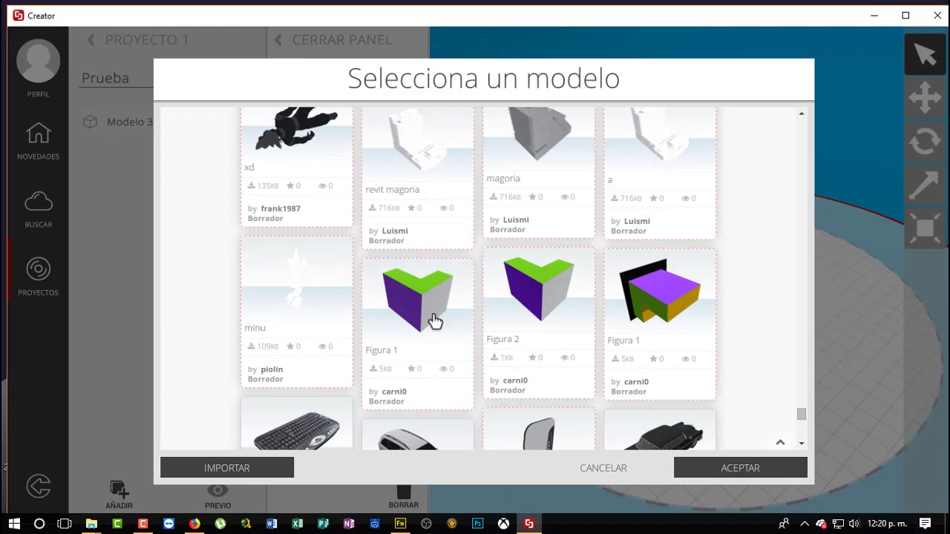
pyautogui.scroll(-8, 434, 320)
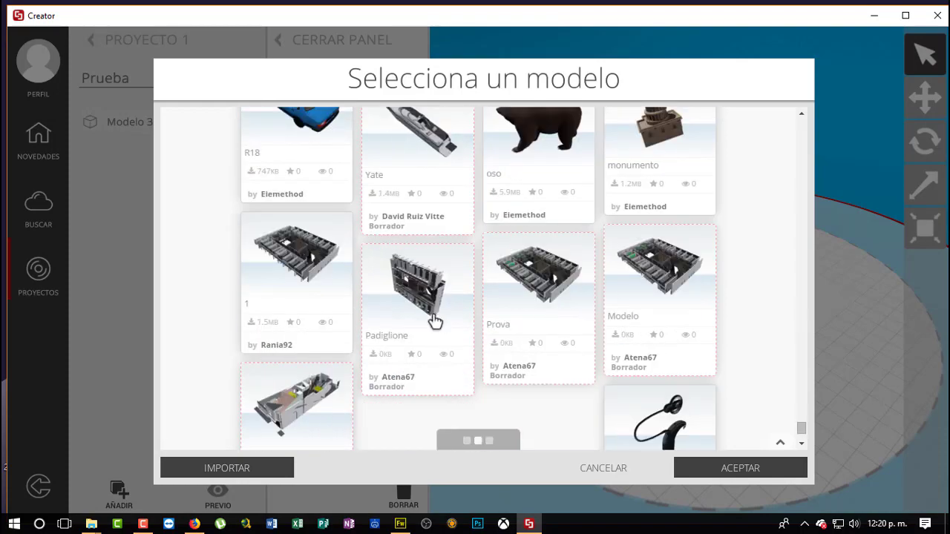
pyautogui.scroll(-2, 434, 321)
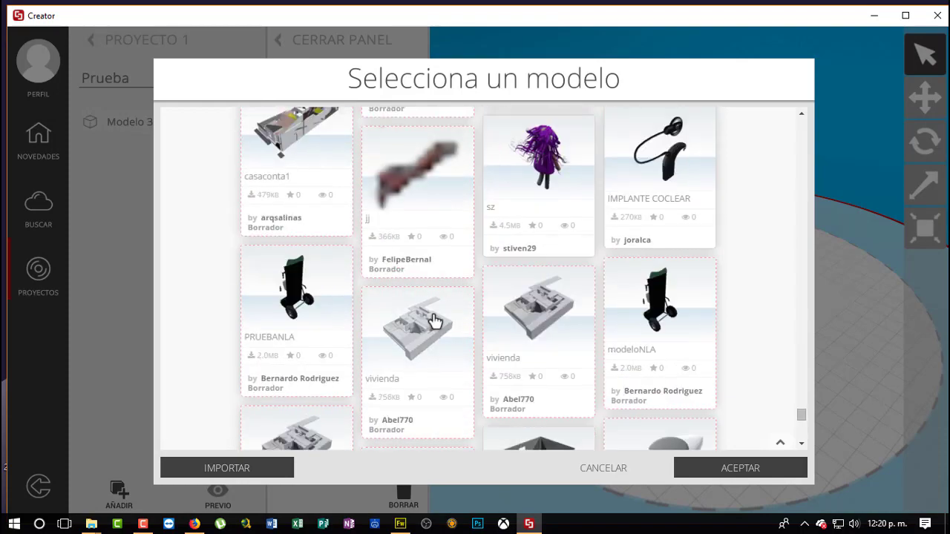
# Choose the SDavisMotherBoard model from the library and place it in the Prueba ficha's 3D scene
pyautogui.scroll(-6, 435, 320)
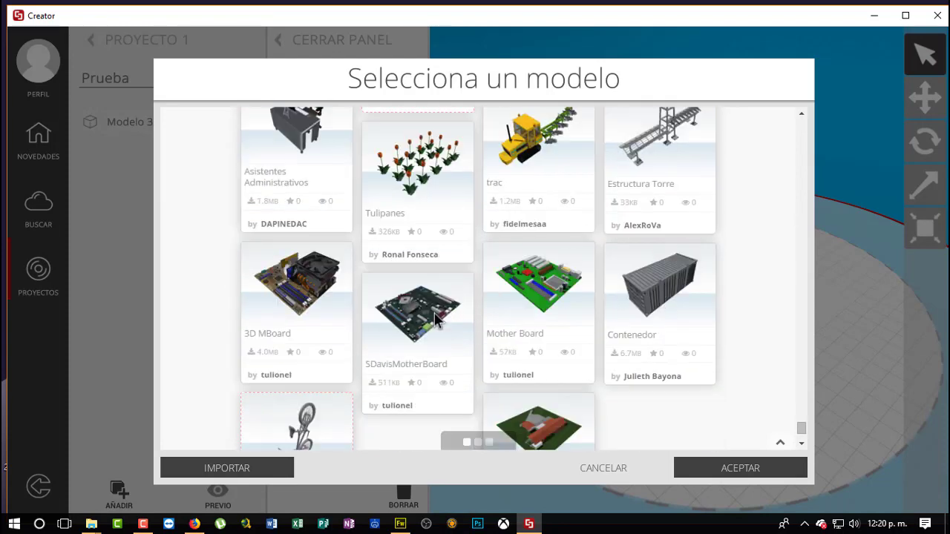
pyautogui.scroll(-1, 435, 319)
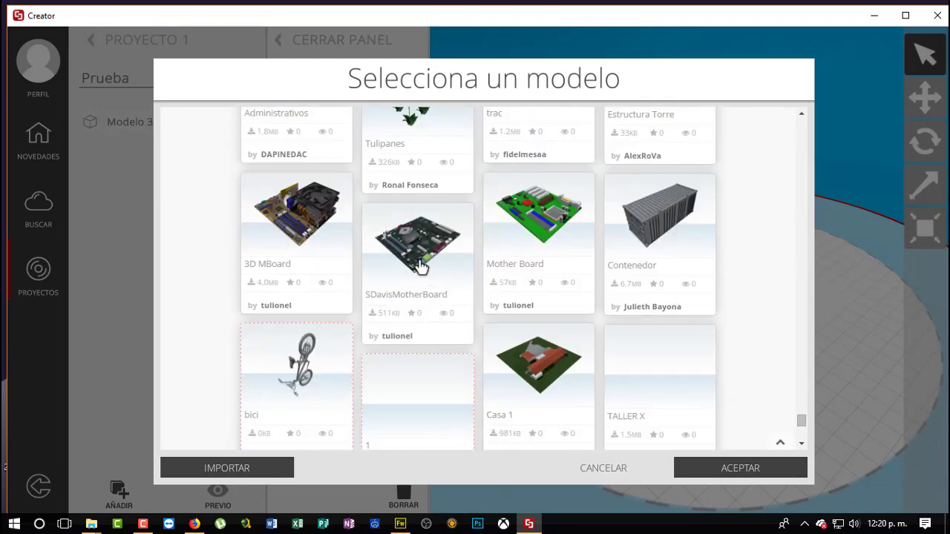
pyautogui.doubleClick(420, 266)
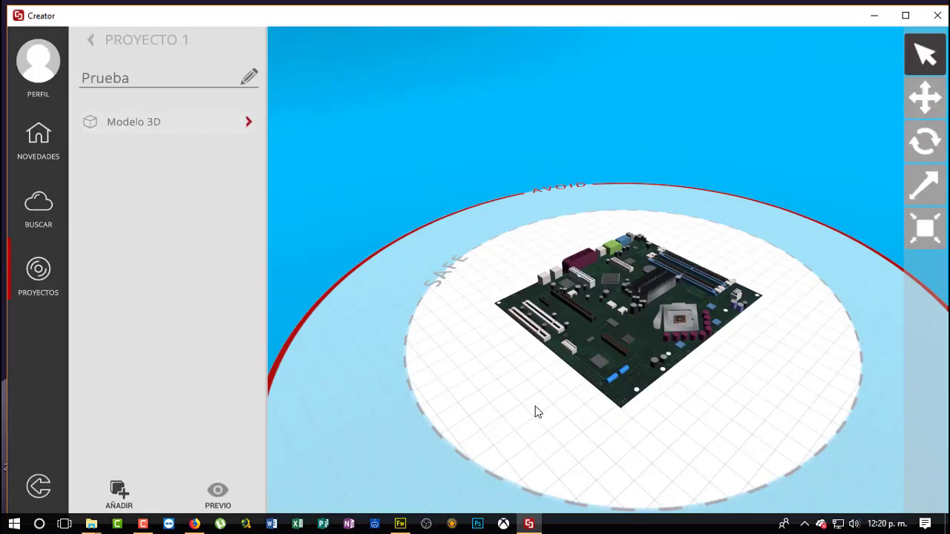
pyautogui.moveTo(538, 413); pyautogui.dragTo(619, 435)
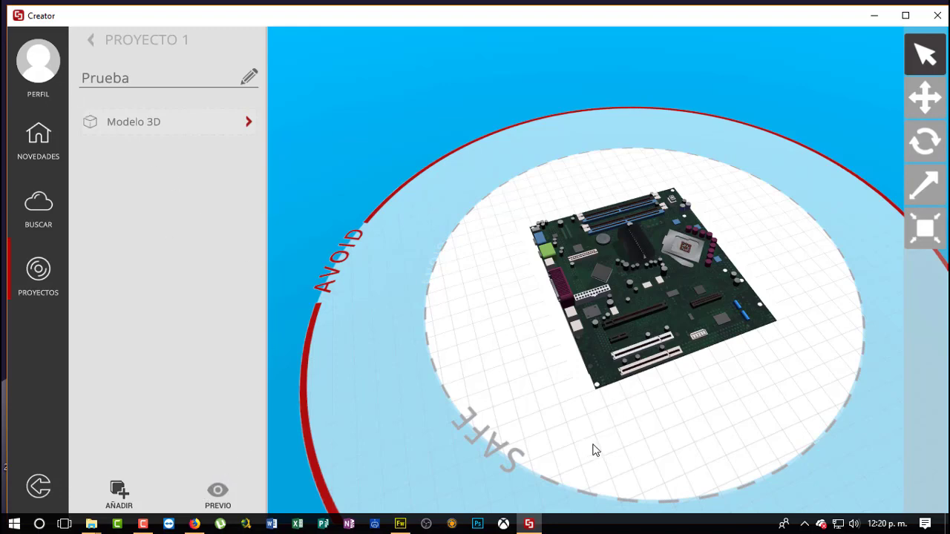
pyautogui.moveTo(593, 451); pyautogui.dragTo(419, 416)
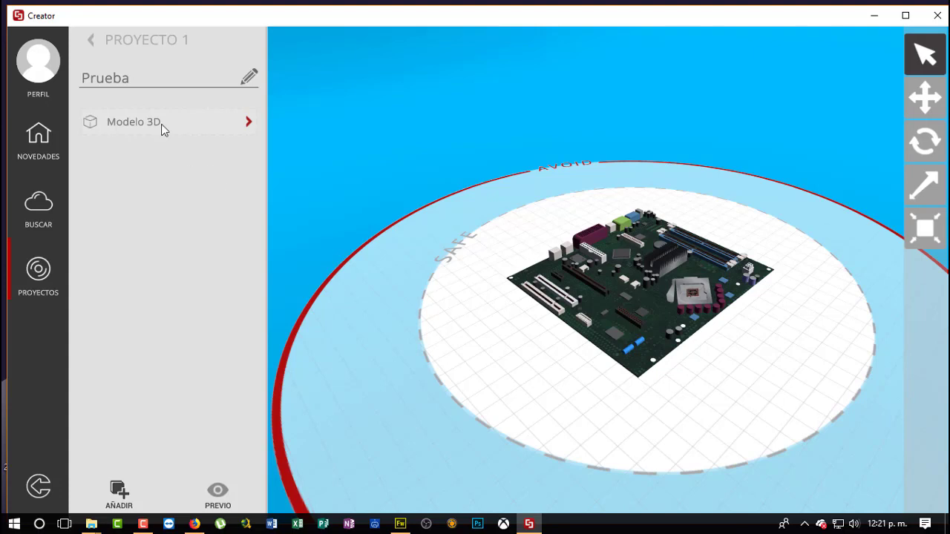
# Look through the Perfil, Novedades and Buscar sections of the program
pyautogui.click(32, 67)
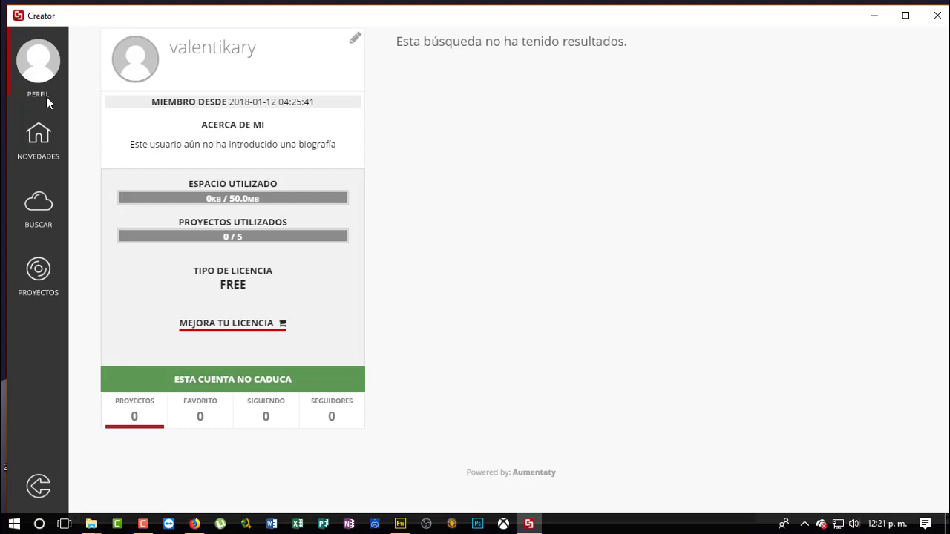
pyautogui.click(49, 134)
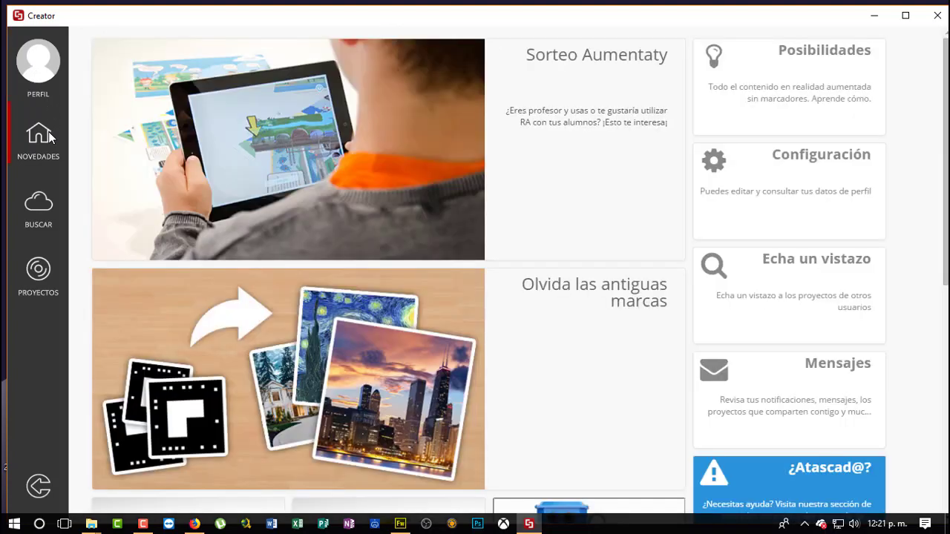
pyautogui.click(35, 215)
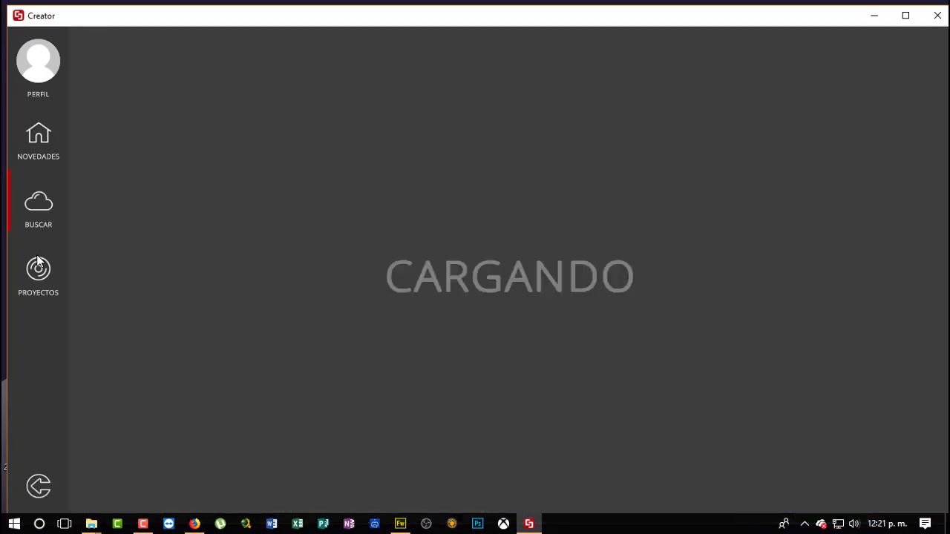
# Return to Proyecto 1, reopen the Prueba ficha's 3D scene and minimize the Creator window to the desktop
pyautogui.click(38, 259)
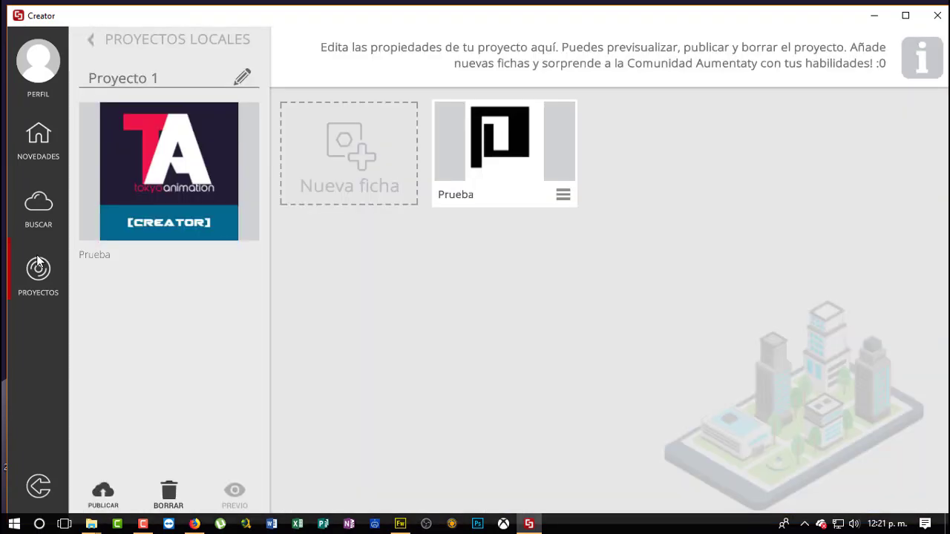
pyautogui.click(516, 160)
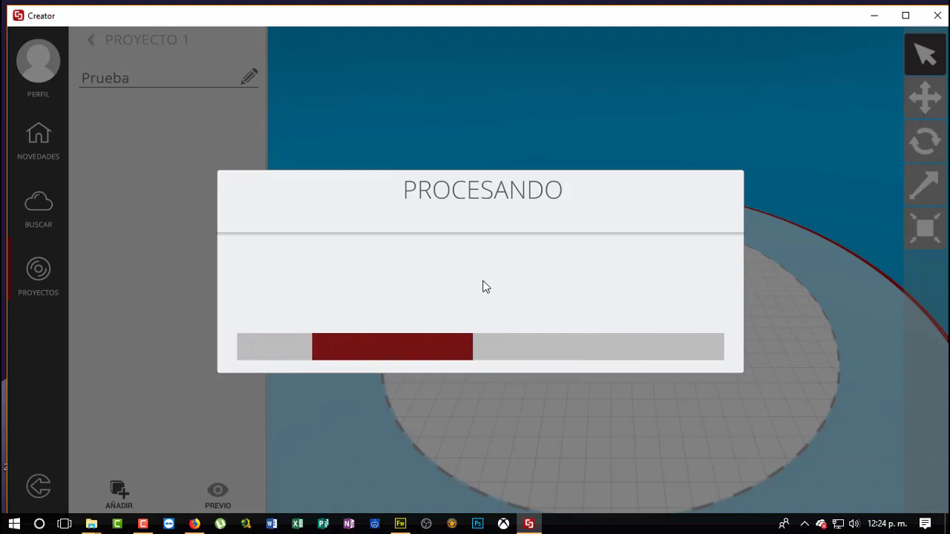
pyautogui.click(874, 16)
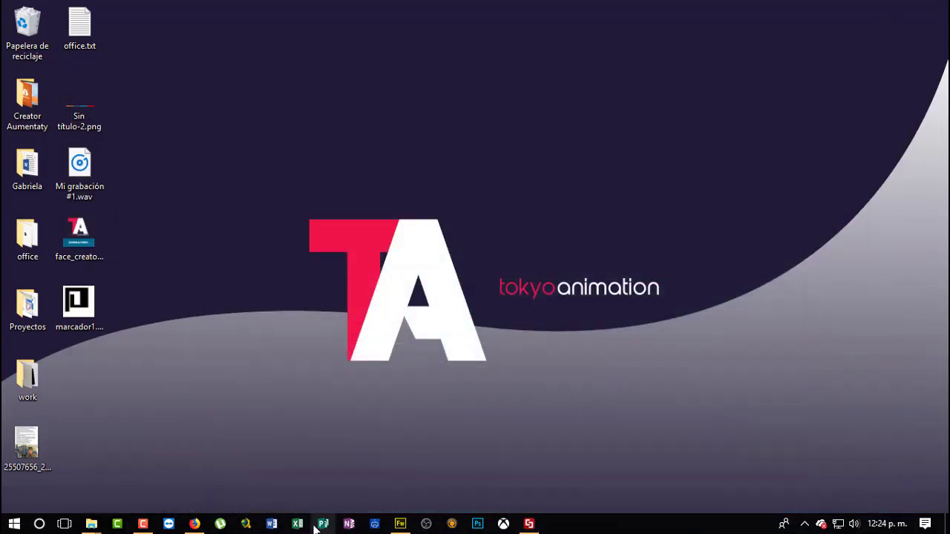